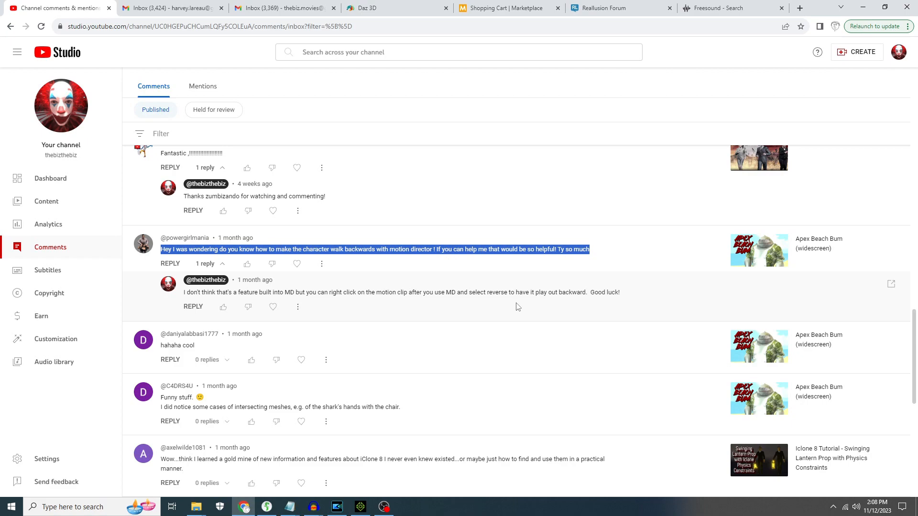
# - Switch to iClone and load the Plaza_NoneCG 3D scene into the empty project
pyautogui.click(360, 506)
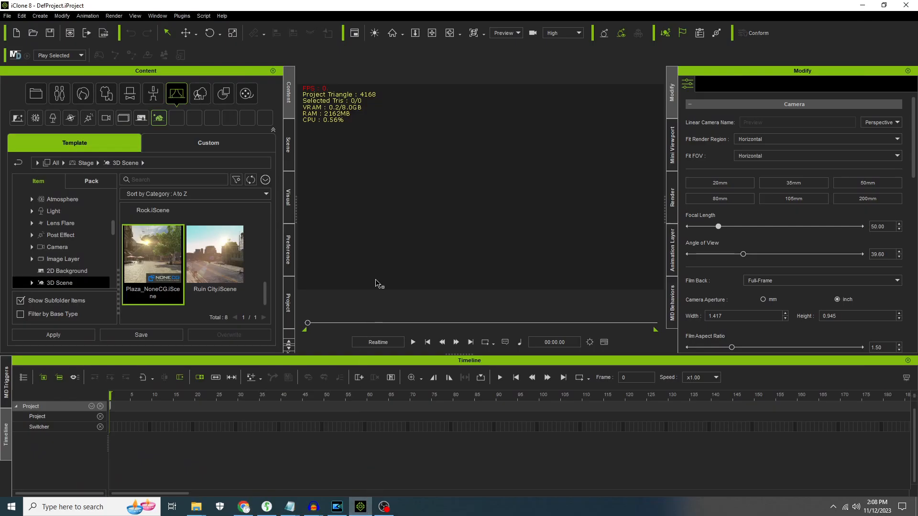
pyautogui.doubleClick(159, 260)
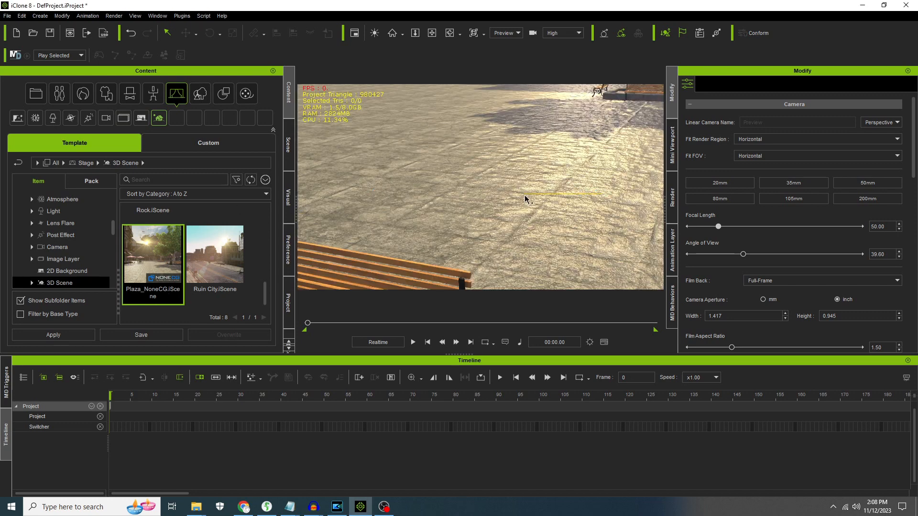
pyautogui.moveTo(535, 199); pyautogui.dragTo(393, 207, button='middle')
pyautogui.moveTo(518, 172); pyautogui.dragTo(201, 146, button='middle')
pyautogui.moveTo(451, 219); pyautogui.dragTo(312, 197, button='middle')
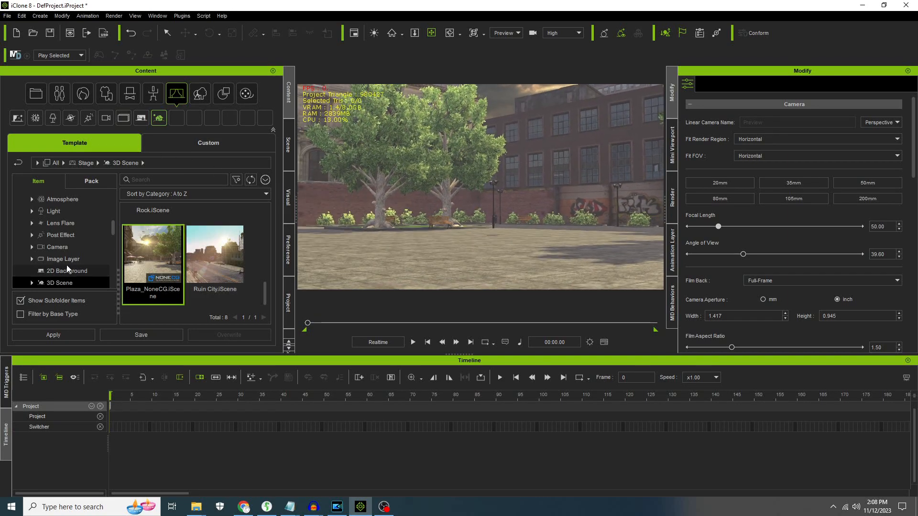
# - Add the Ambert avatar from the custom content library to the plaza scene
pyautogui.click(154, 95)
pyautogui.click(188, 141)
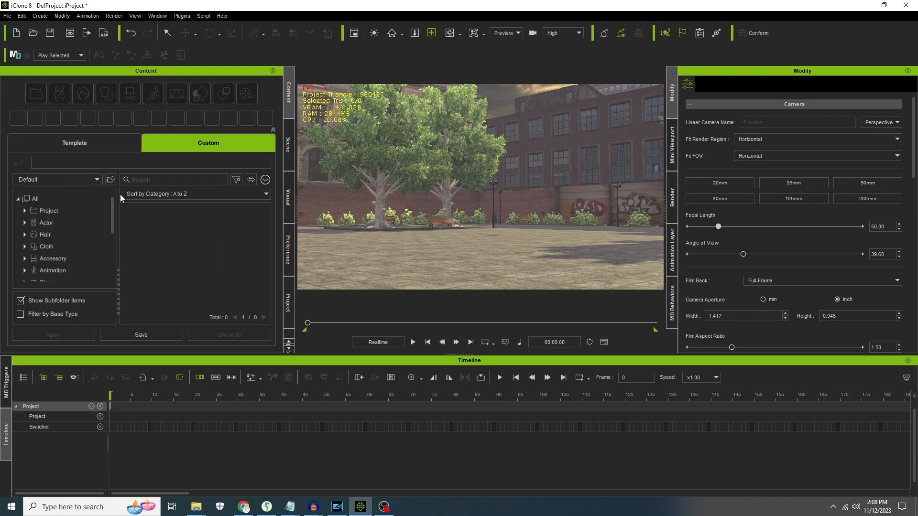
pyautogui.scroll(-2, 189, 230)
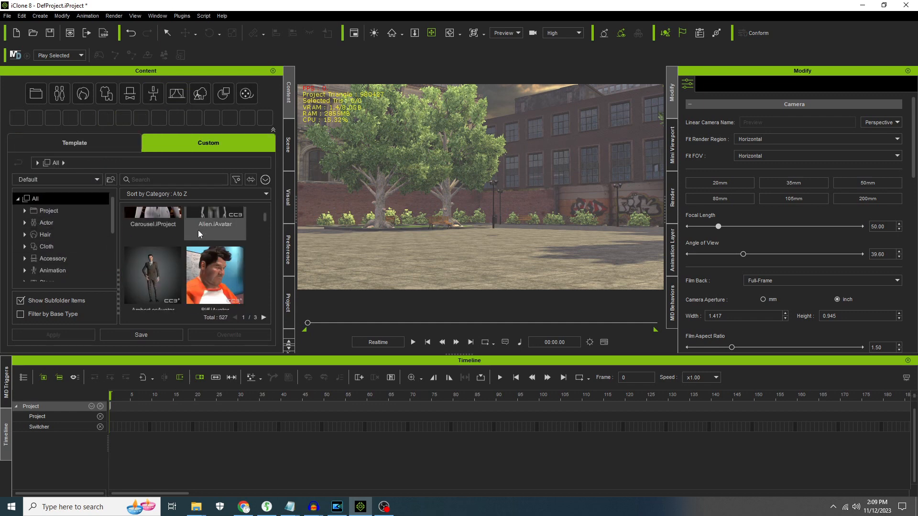
pyautogui.scroll(-1, 197, 232)
pyautogui.scroll(2, 196, 231)
pyautogui.click(155, 256)
pyautogui.doubleClick(155, 257)
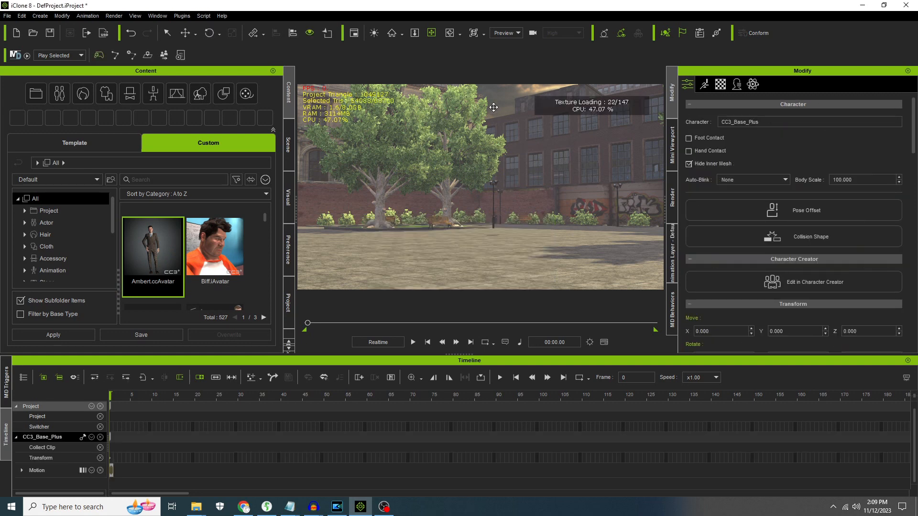
# - Bring the Ambert character into view and rotate him around the vertical axis so his back faces the camera
pyautogui.moveTo(467, 164)
pyautogui.mouseDown(button='right')
pyautogui.moveTo(467, 187)
pyautogui.moveTo(466, 173)
pyautogui.mouseUp(button='right')
pyautogui.scroll(-3, 468, 187)
pyautogui.scroll(-2, 467, 187)
pyautogui.moveTo(466, 173); pyautogui.dragTo(441, 204, button='middle')
pyautogui.scroll(3, 440, 224)
pyautogui.scroll(1, 440, 223)
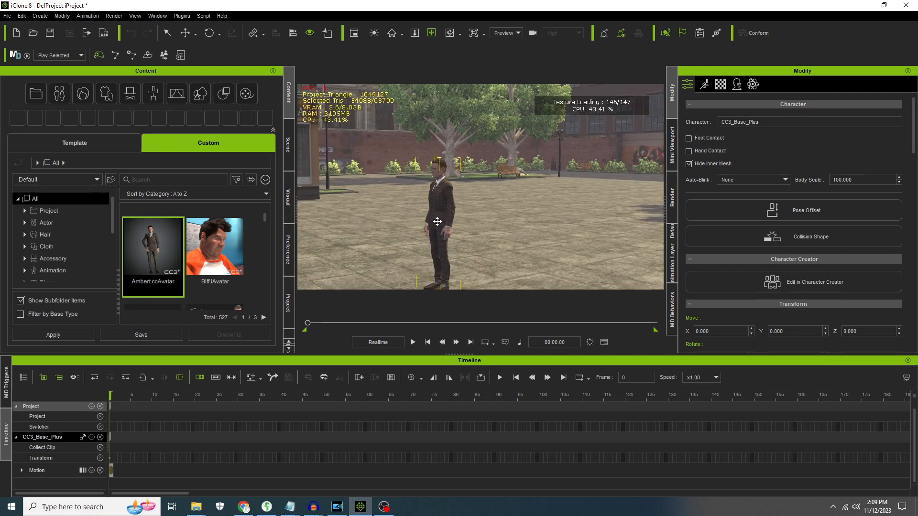
pyautogui.moveTo(468, 186); pyautogui.dragTo(478, 163, button='middle')
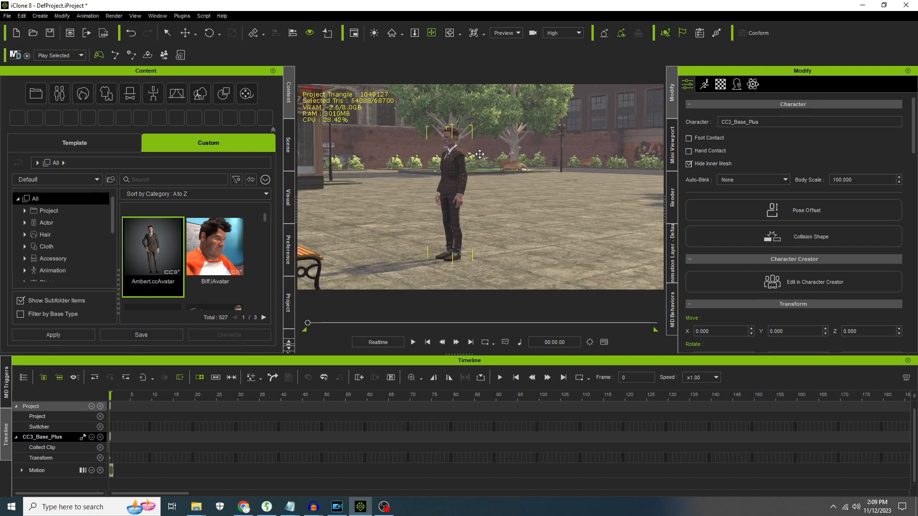
pyautogui.moveTo(478, 160); pyautogui.dragTo(416, 114, button='right')
pyautogui.click(208, 37)
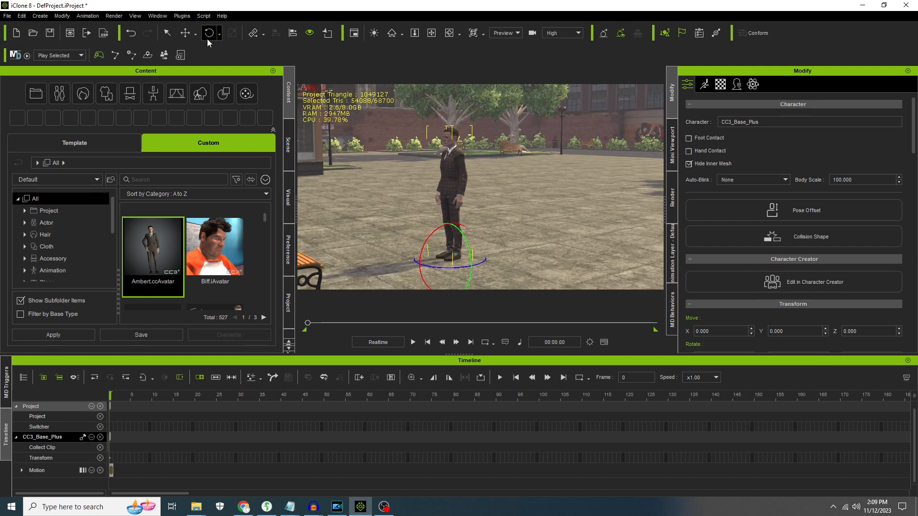
pyautogui.moveTo(460, 266); pyautogui.dragTo(352, 279)
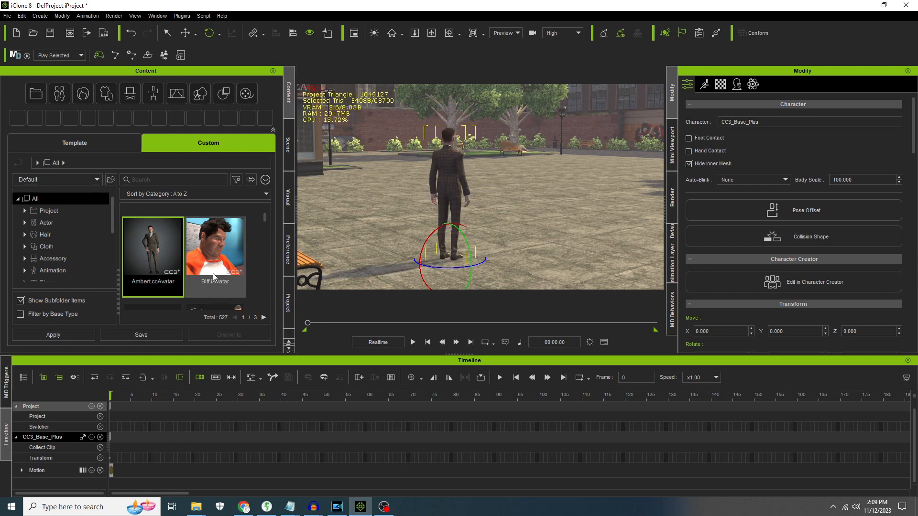
# - Add the custom Harvey avatar to the plaza beside Ambert, at about X 112, Y 13
pyautogui.scroll(-5, 213, 245)
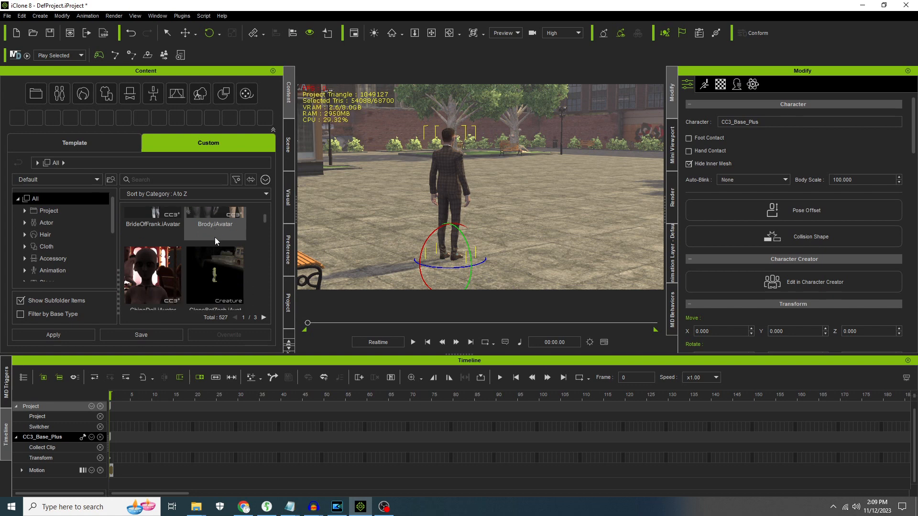
pyautogui.scroll(-2, 241, 241)
pyautogui.scroll(-2, 240, 239)
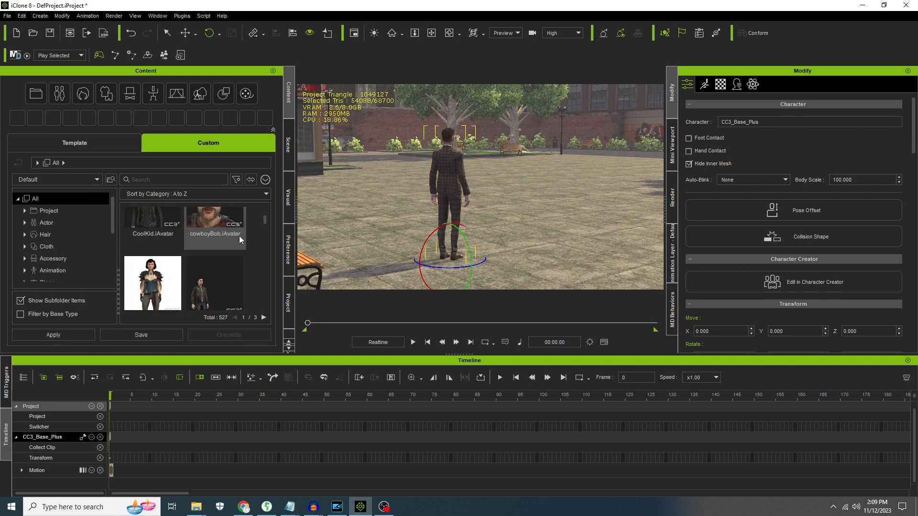
pyautogui.scroll(-2, 239, 237)
pyautogui.scroll(-8, 239, 236)
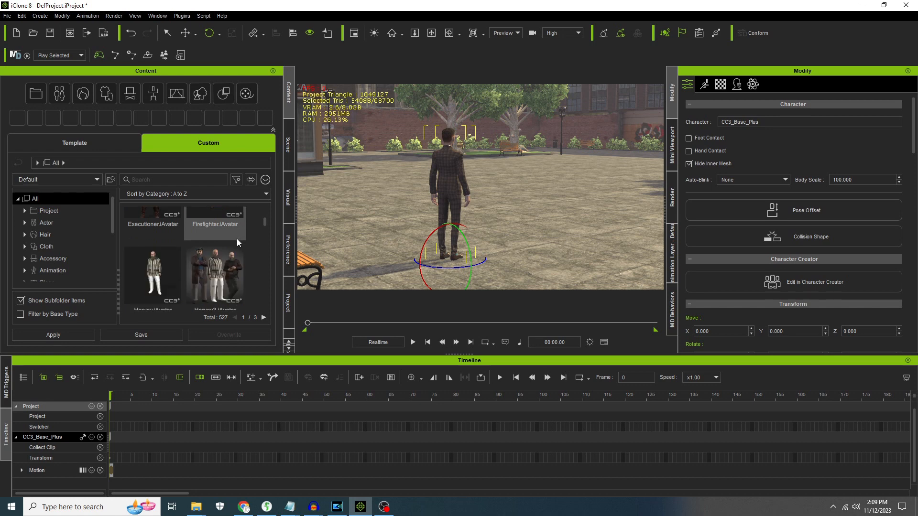
pyautogui.scroll(-2, 233, 245)
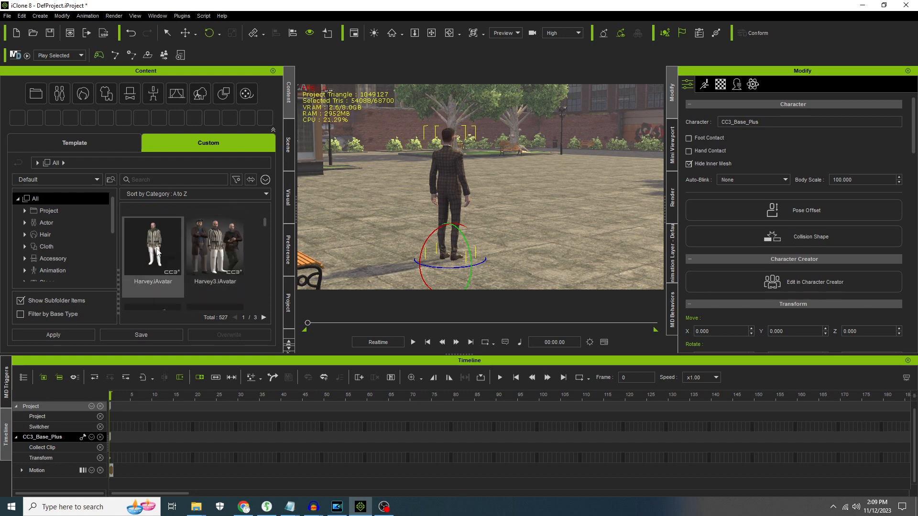
pyautogui.moveTo(158, 251); pyautogui.dragTo(509, 277)
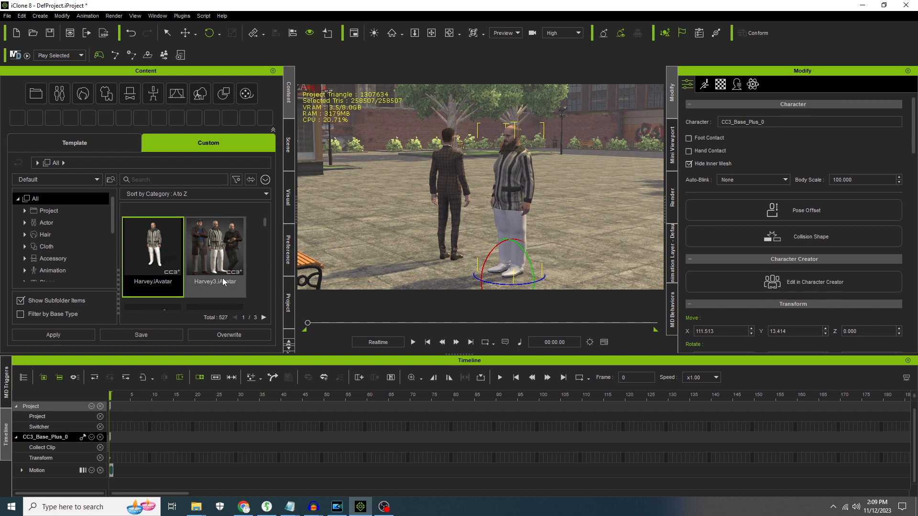
# - Add the custom JeromyIrons avatar between the two characters, at about X 66, Y -31
pyautogui.scroll(-2, 200, 246)
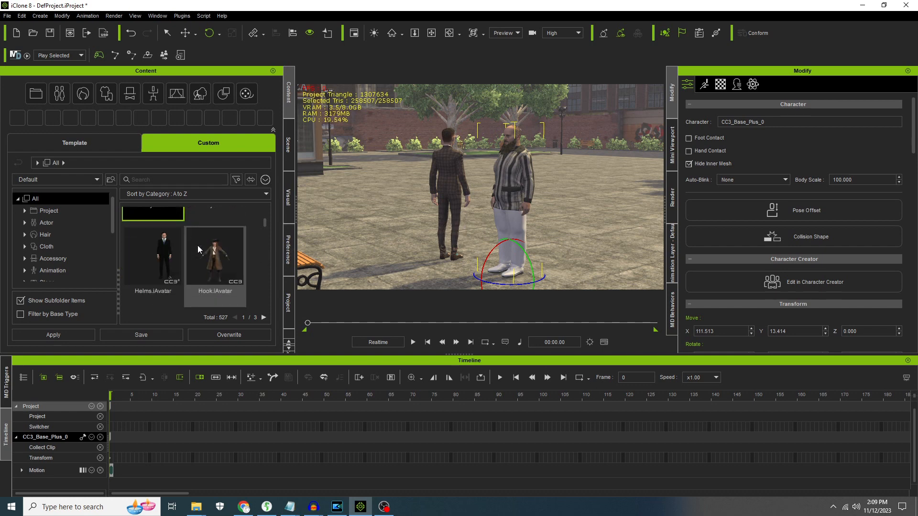
pyautogui.scroll(-2, 198, 249)
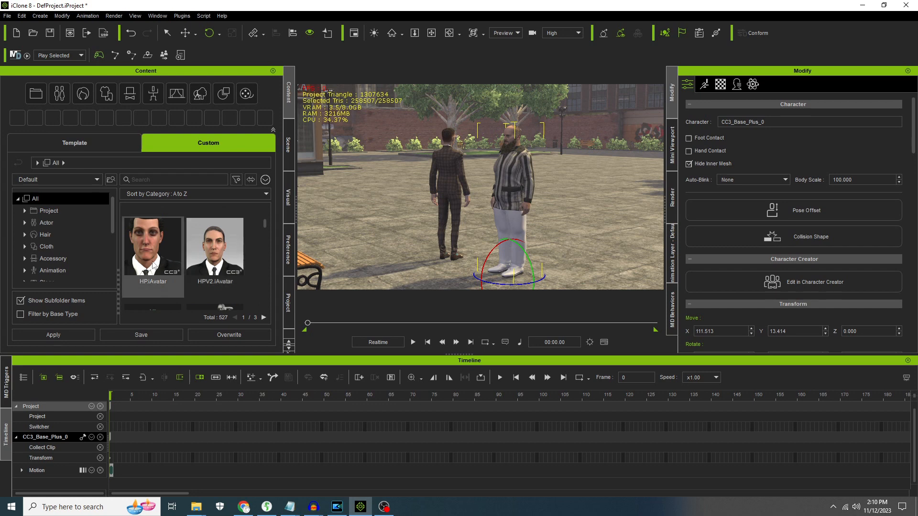
pyautogui.scroll(-2, 174, 254)
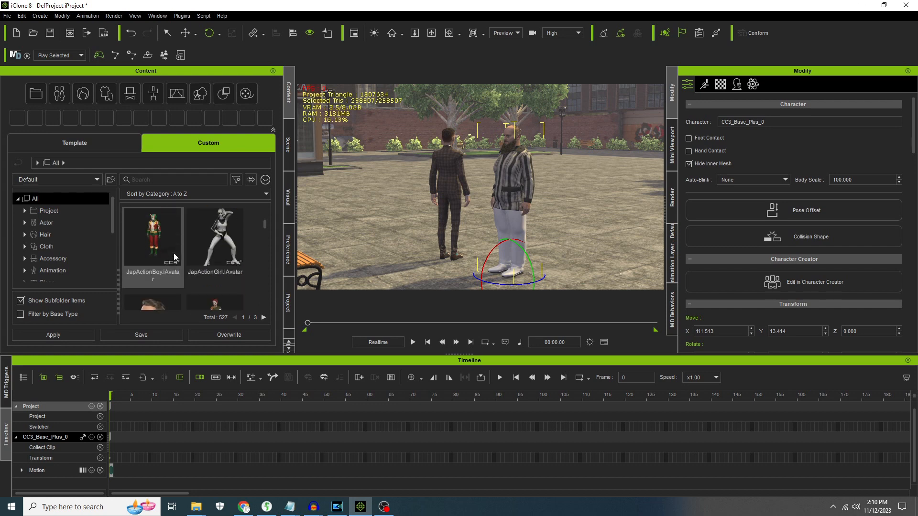
pyautogui.scroll(-2, 174, 253)
pyautogui.scroll(-1, 175, 253)
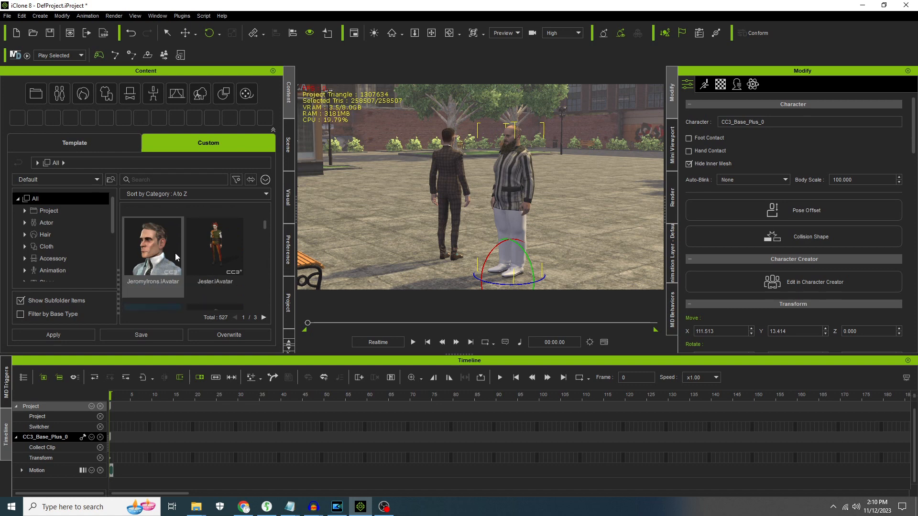
pyautogui.moveTo(143, 243); pyautogui.dragTo(460, 276)
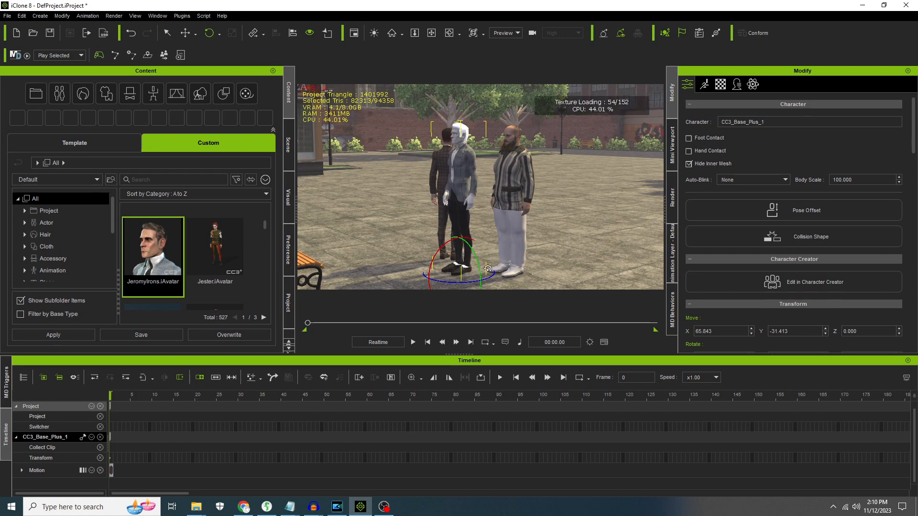
# - Rotate the JeromyIrons character to face the same way as Ambert and move him along Y to about 32
pyautogui.moveTo(465, 286); pyautogui.dragTo(403, 280)
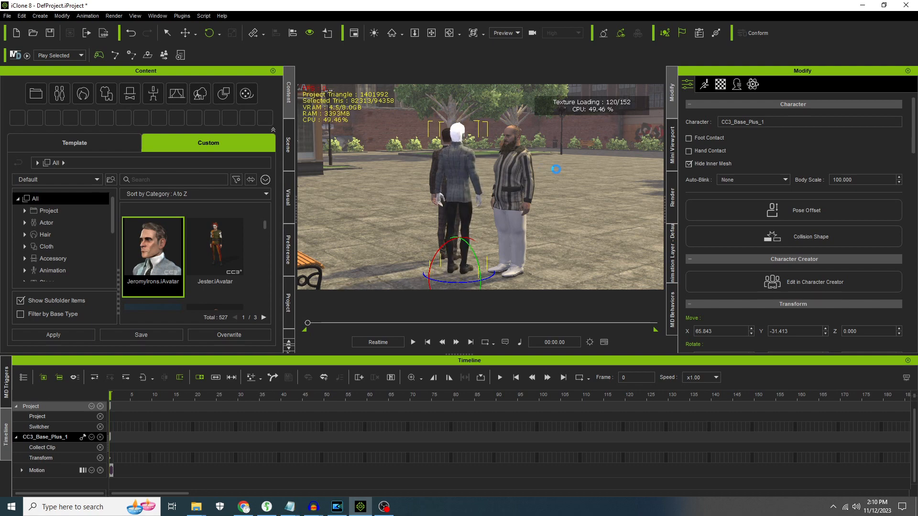
pyautogui.keyDown('alt'); pyautogui.moveTo(578, 161); pyautogui.dragTo(386, 159, button='right'); pyautogui.keyUp('alt')
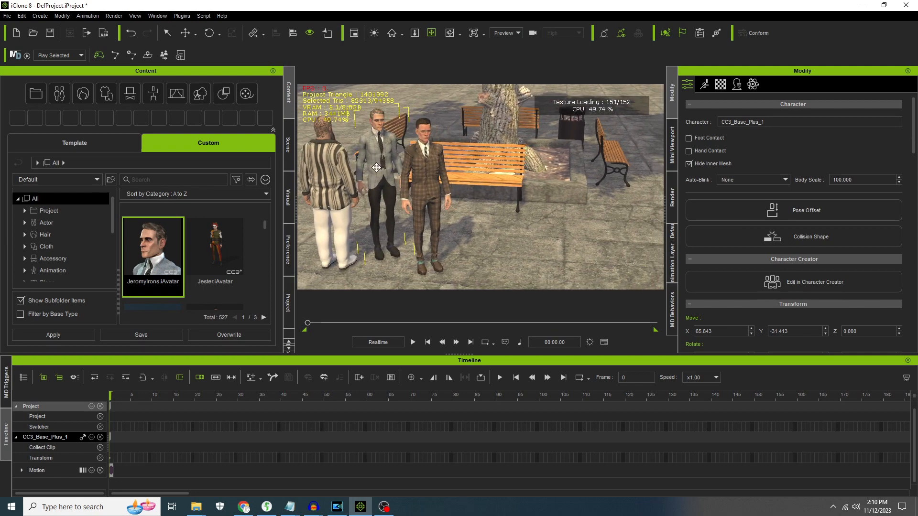
pyautogui.click(185, 34)
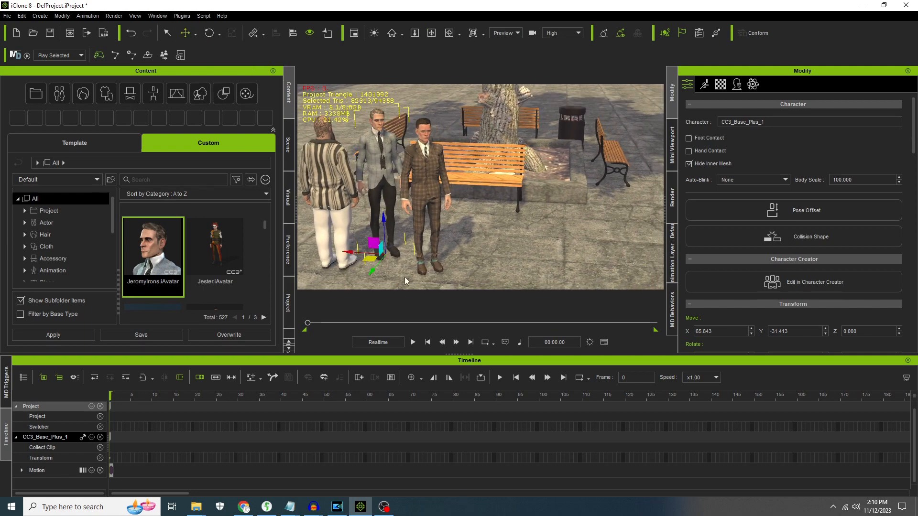
pyautogui.moveTo(369, 271); pyautogui.dragTo(350, 295)
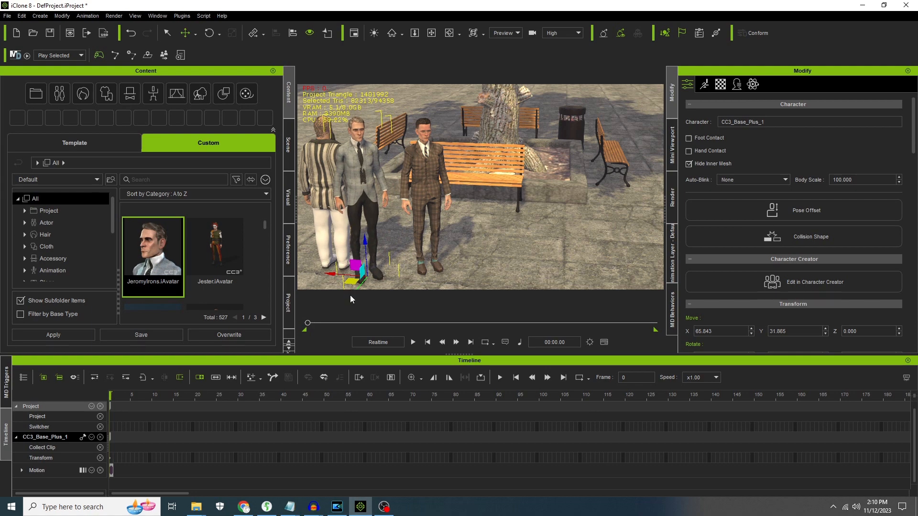
# - Replace the JeromyIrons character with the custom Lady avatar at the same spot
pyautogui.scroll(3, 357, 173)
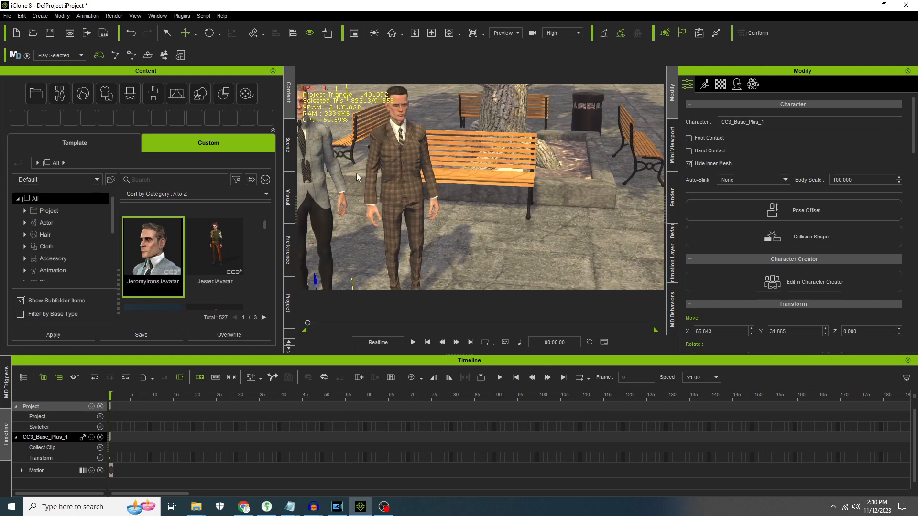
pyautogui.moveTo(353, 163); pyautogui.dragTo(387, 166, button='middle')
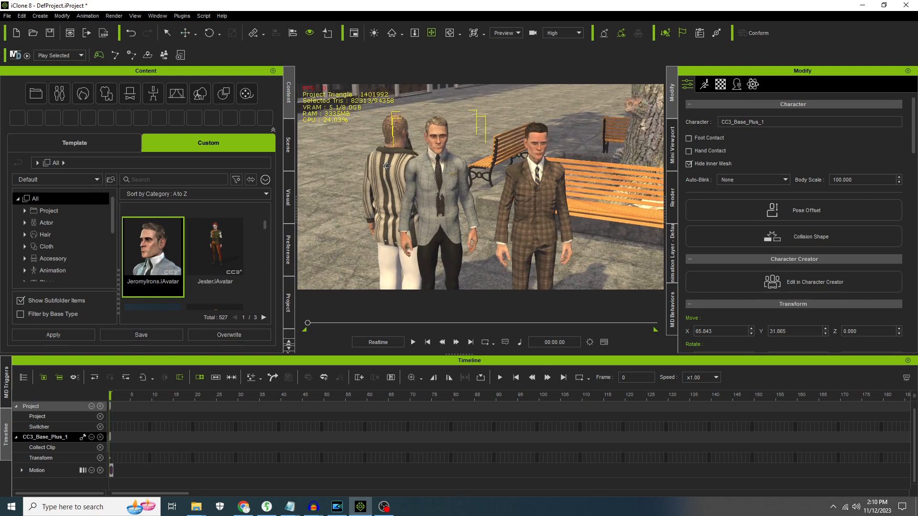
pyautogui.scroll(5, 448, 194)
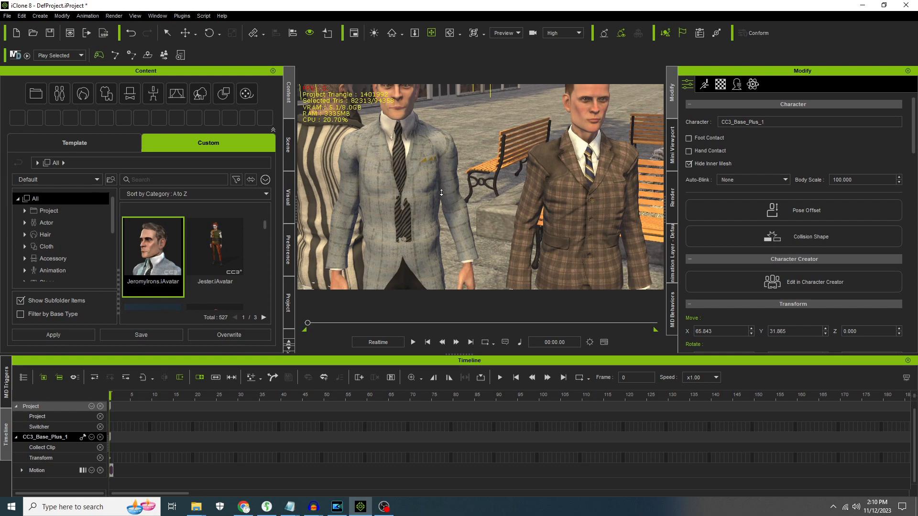
pyautogui.scroll(-5, 441, 192)
pyautogui.scroll(-1, 221, 237)
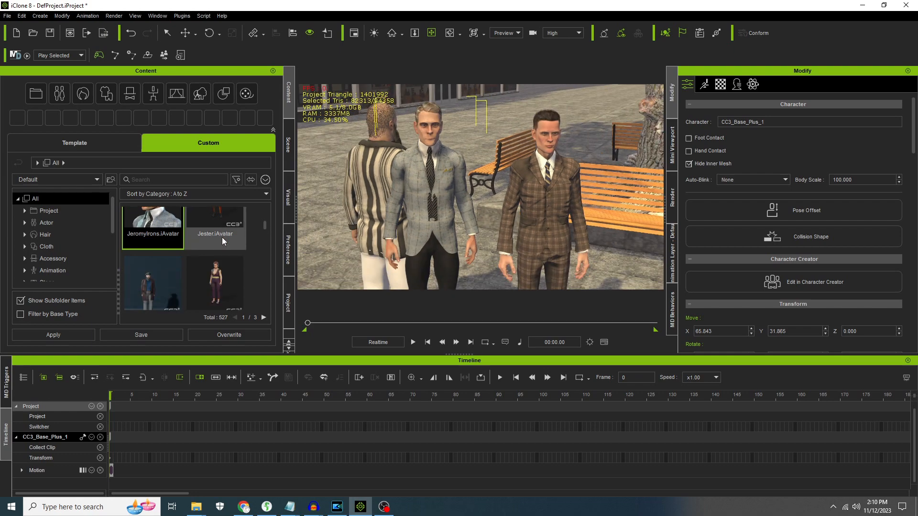
pyautogui.scroll(-1, 207, 266)
pyautogui.scroll(-1, 211, 254)
pyautogui.scroll(1, 211, 253)
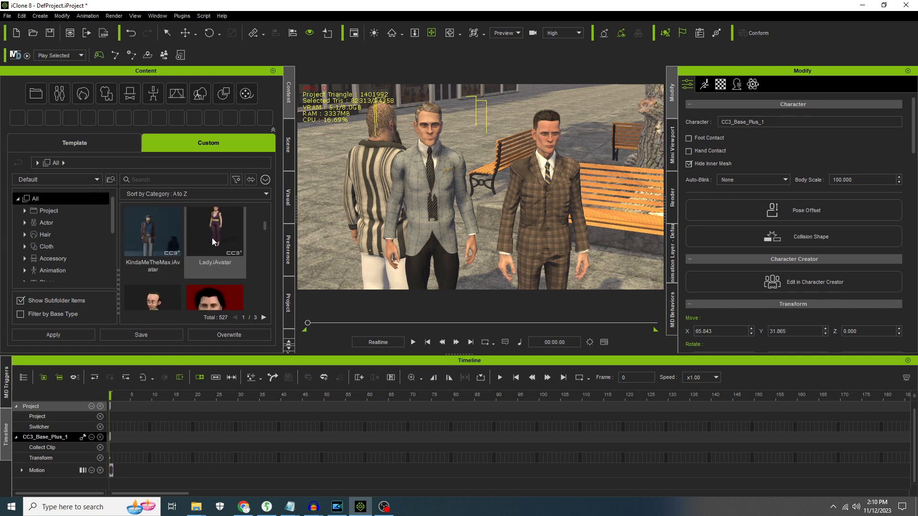
pyautogui.moveTo(207, 230); pyautogui.dragTo(457, 164)
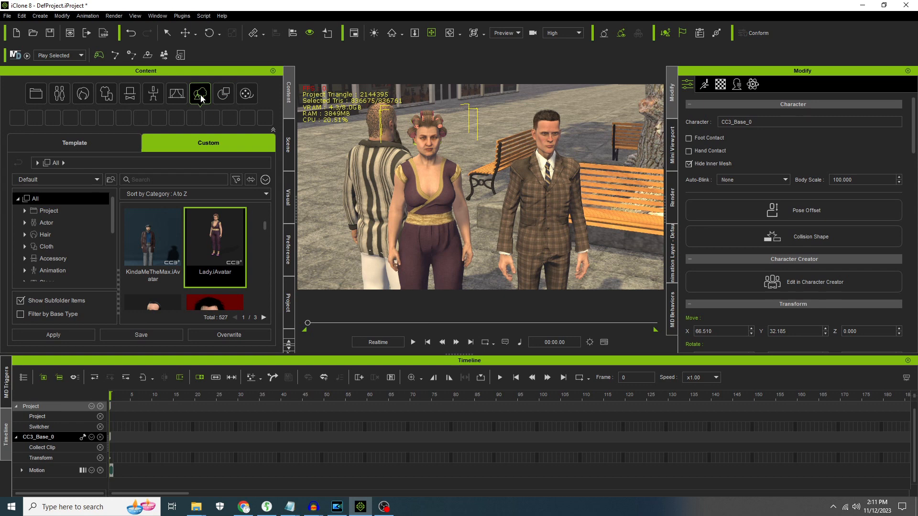
# - Open the 3D Blocks folder in the template props library
pyautogui.click(224, 95)
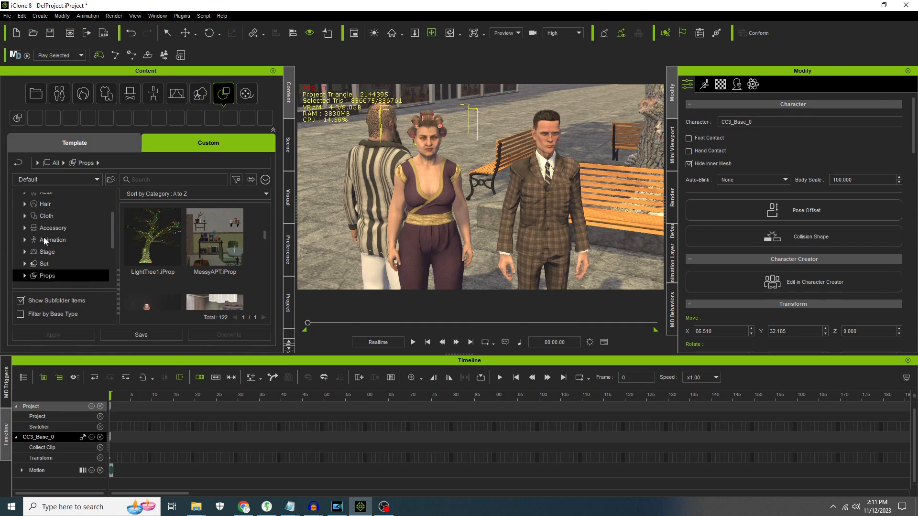
pyautogui.click(25, 271)
pyautogui.scroll(-2, 51, 256)
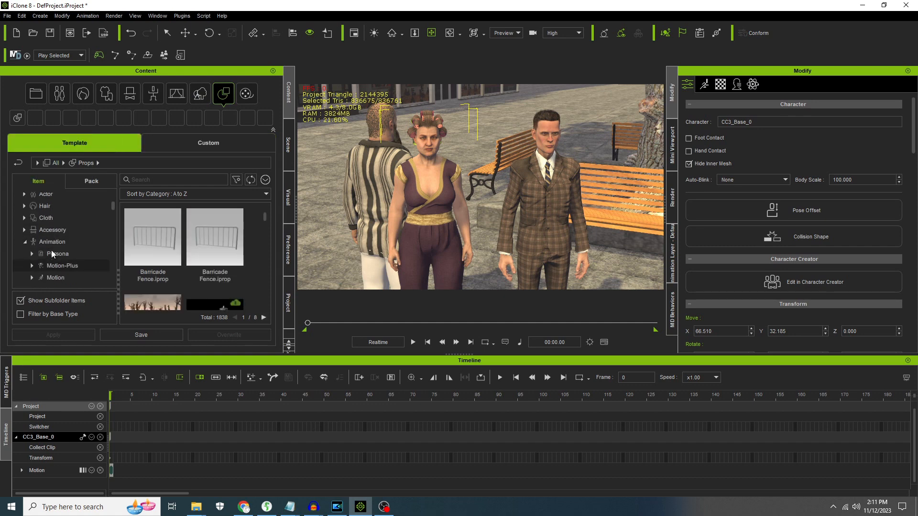
pyautogui.scroll(-2, 82, 243)
pyautogui.scroll(-1, 72, 241)
pyautogui.click(25, 213)
pyautogui.click(26, 225)
pyautogui.click(25, 226)
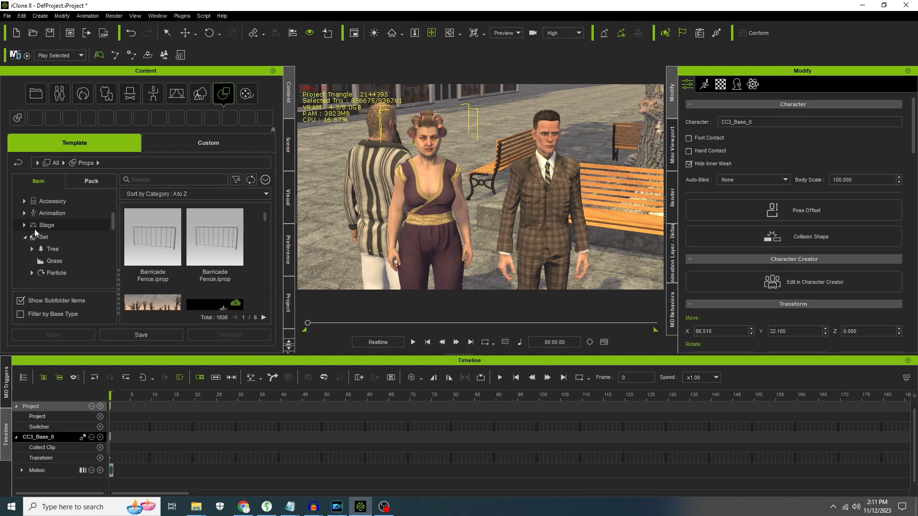
pyautogui.click(25, 237)
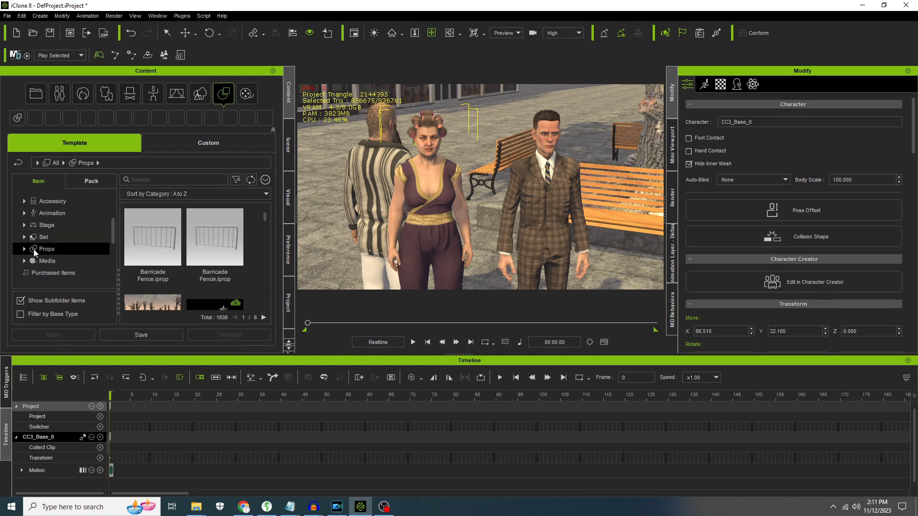
pyautogui.click(25, 249)
pyautogui.scroll(-1, 66, 216)
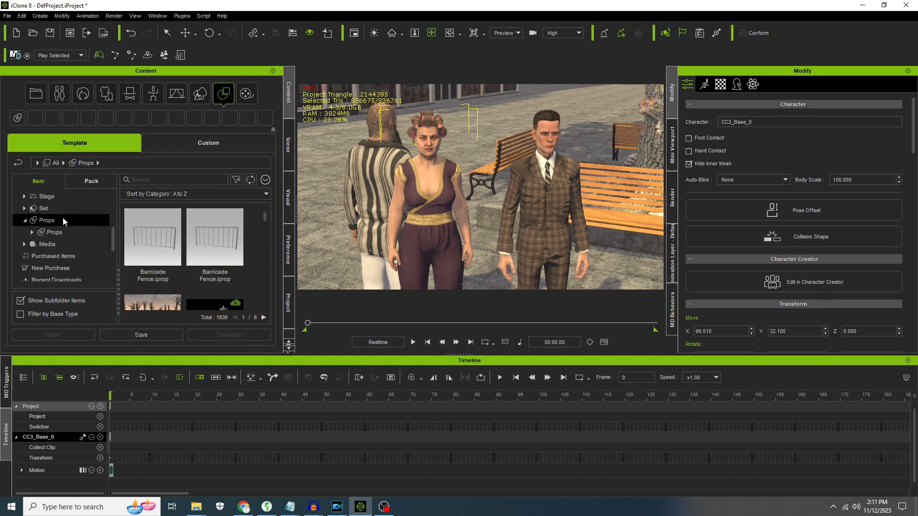
pyautogui.click(32, 232)
pyautogui.scroll(-3, 79, 254)
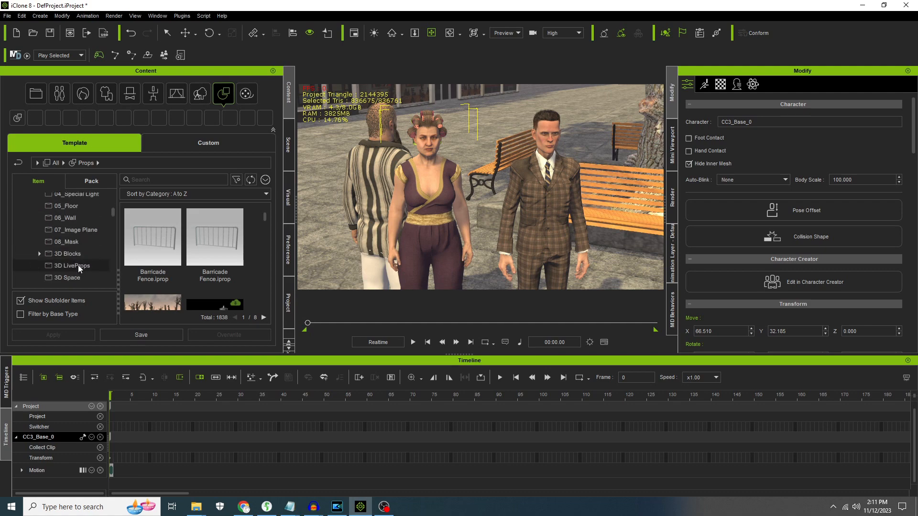
pyautogui.click(77, 253)
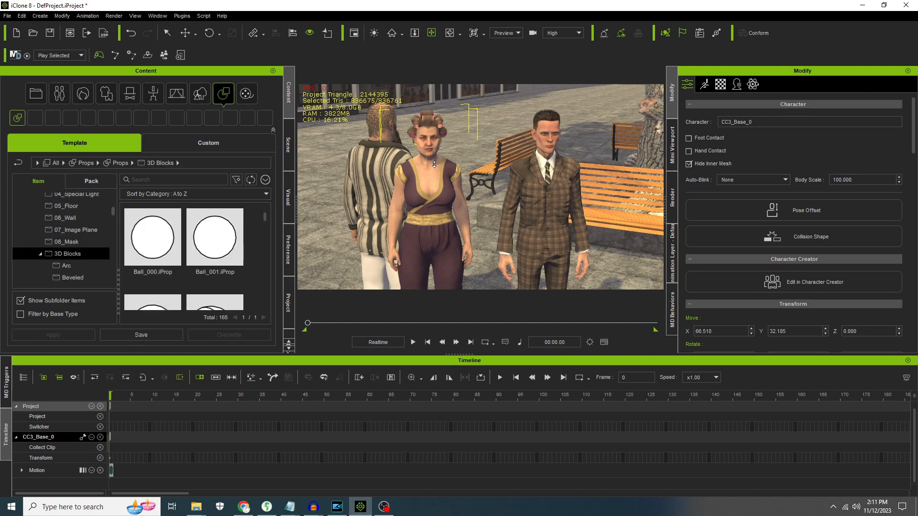
# - Add the Box_001 block to the plaza floor in front of the characters, at about X -61, Y 249
pyautogui.scroll(-10, 433, 167)
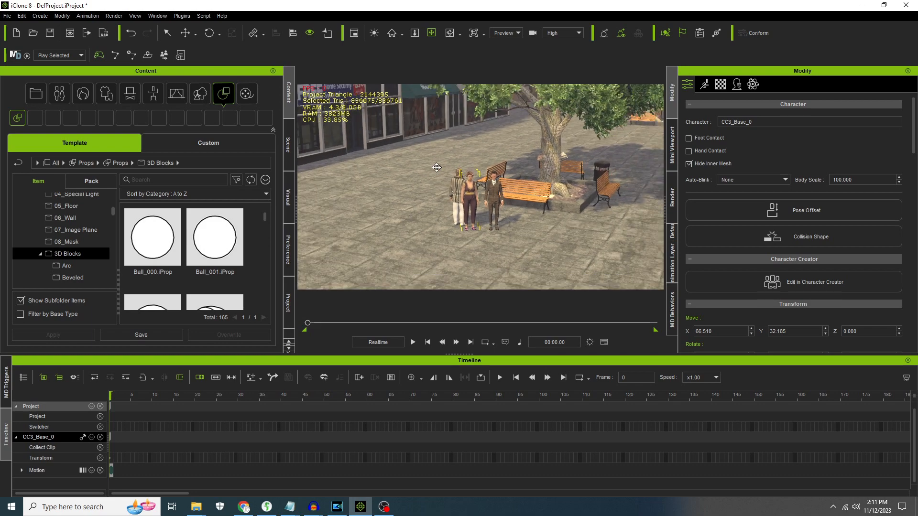
pyautogui.scroll(-3, 434, 168)
pyautogui.scroll(-1, 189, 253)
pyautogui.scroll(-2, 189, 254)
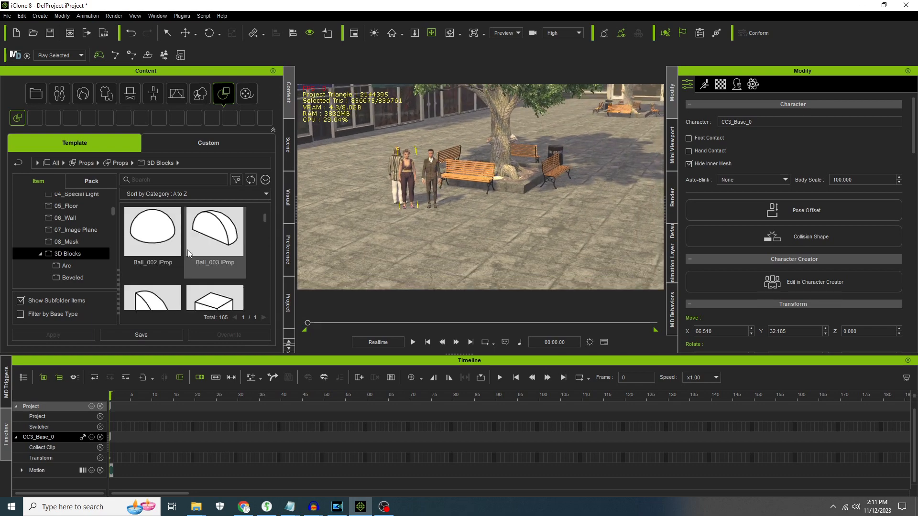
pyautogui.moveTo(215, 258); pyautogui.dragTo(404, 234)
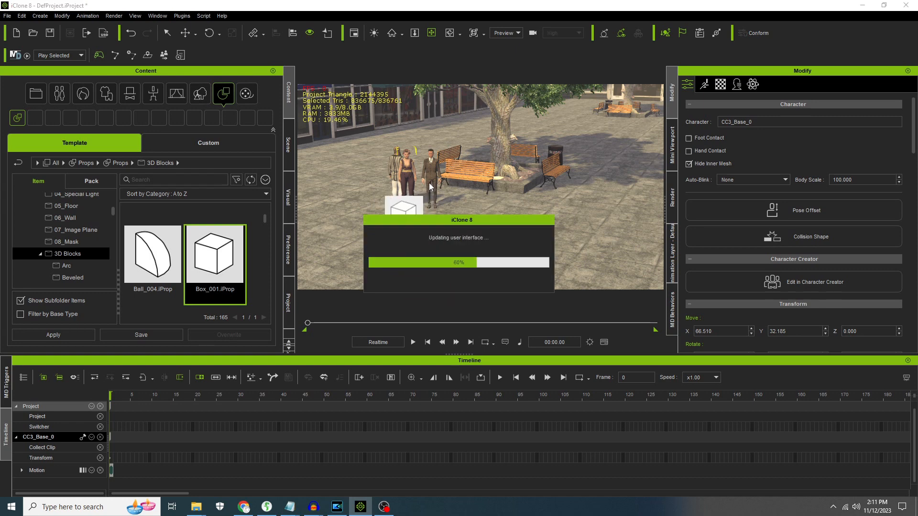
# - Scale the box uniformly to about 28.6 and move it closer to the characters, at about X -8, Y 164
pyautogui.click(232, 35)
pyautogui.moveTo(405, 242); pyautogui.dragTo(308, 337)
pyautogui.click(185, 33)
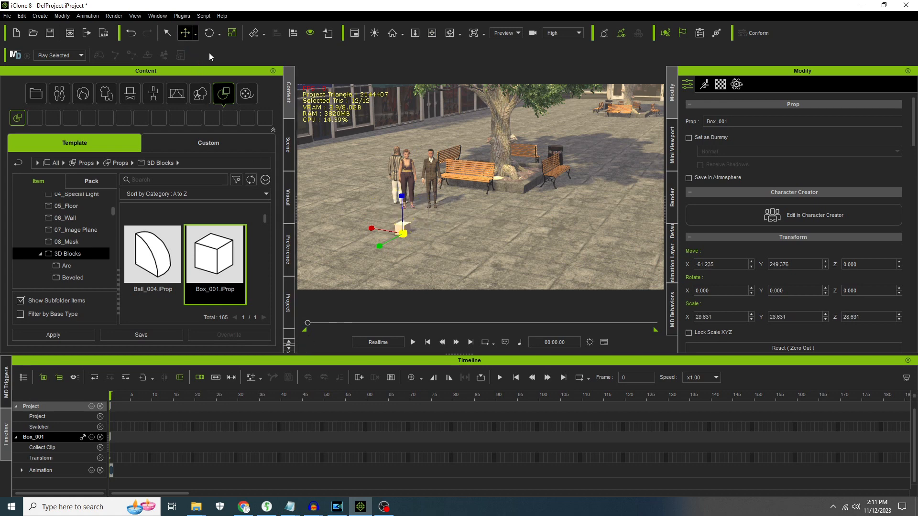
pyautogui.moveTo(379, 248)
pyautogui.mouseDown()
pyautogui.moveTo(398, 236)
pyautogui.moveTo(388, 223)
pyautogui.moveTo(382, 233)
pyautogui.mouseUp()
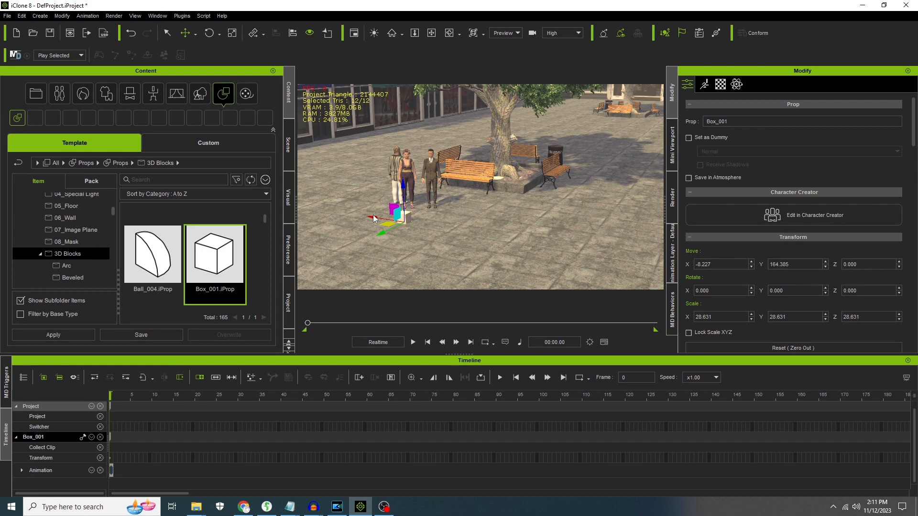
# - Duplicate the box and place the copy farther out on the plaza, at about X -467, Y 473
pyautogui.keyDown('ctrl'); pyautogui.moveTo(370, 217); pyautogui.dragTo(497, 295); pyautogui.keyUp('ctrl')
pyautogui.moveTo(653, 168); pyautogui.dragTo(455, 193, button='middle')
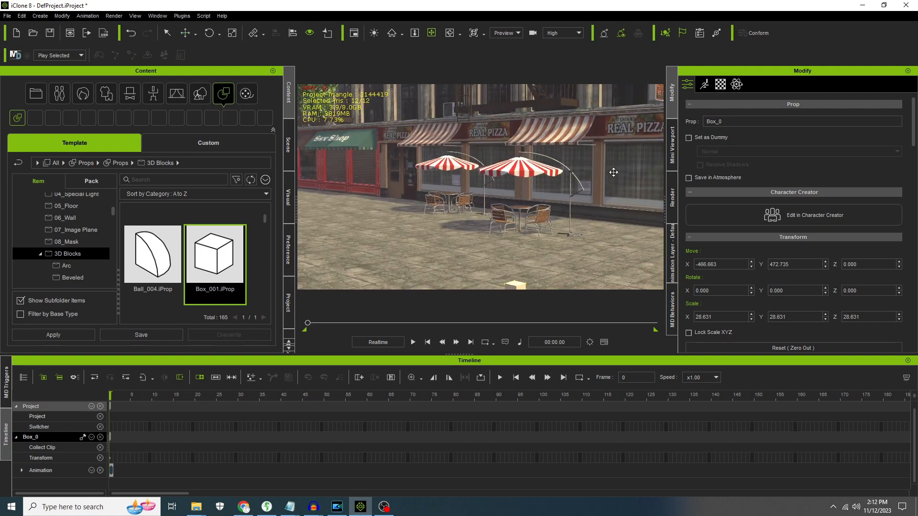
pyautogui.scroll(-5, 454, 193)
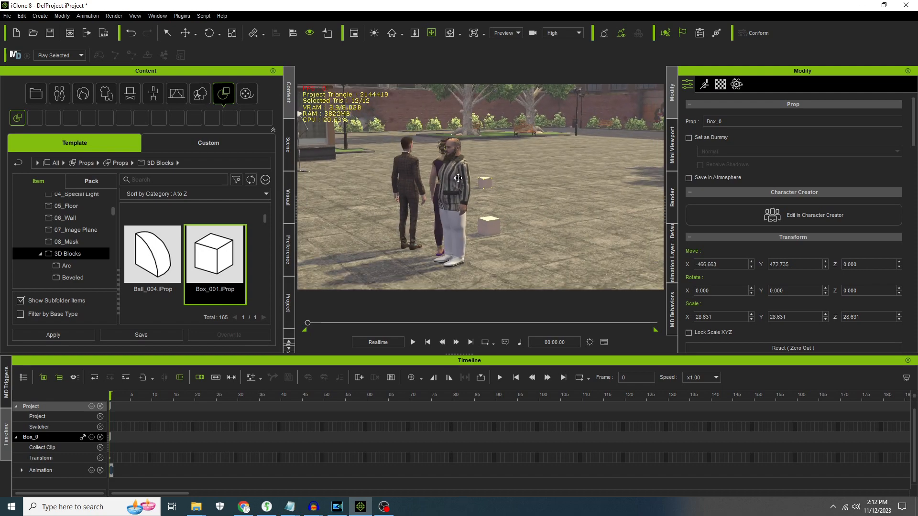
# - Move the Harvey character in the striped jacket to the nearer box, about X -9, Y 159, and turn him to face the other two
pyautogui.click(458, 177)
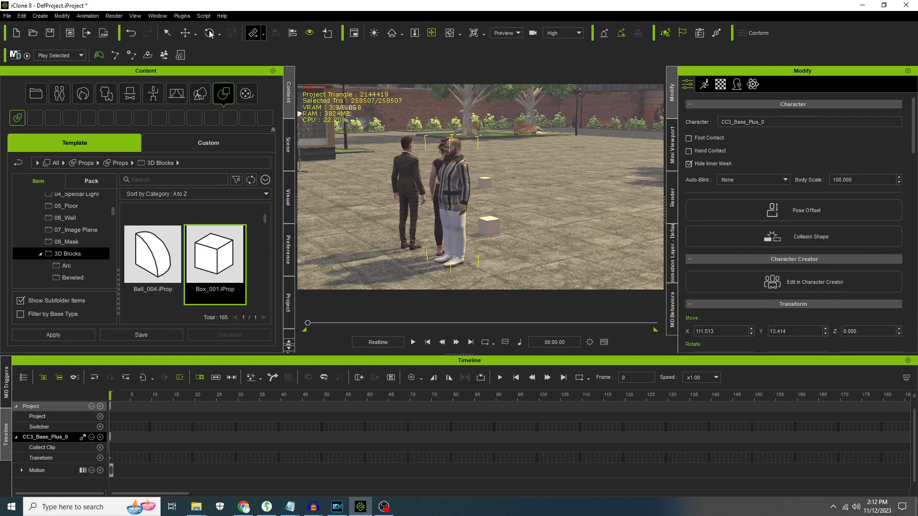
pyautogui.click(189, 33)
pyautogui.moveTo(482, 258); pyautogui.dragTo(507, 245)
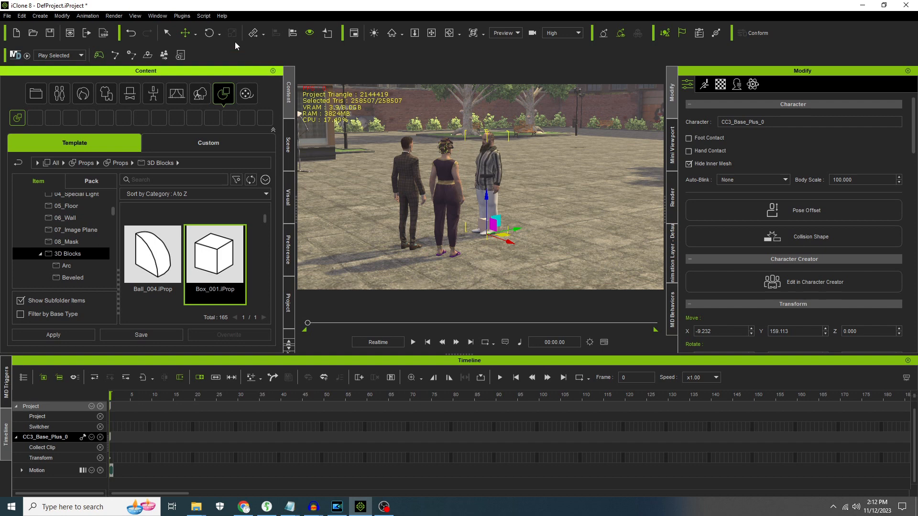
pyautogui.click(207, 34)
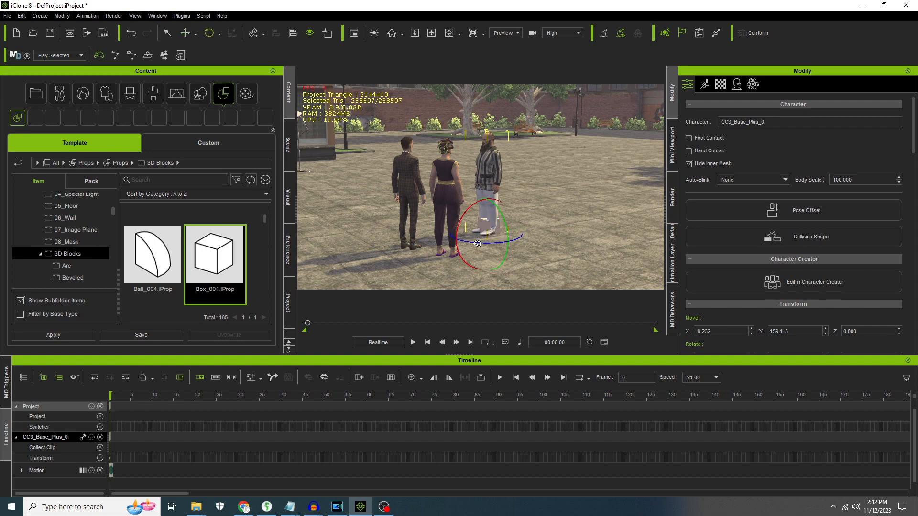
pyautogui.moveTo(492, 244); pyautogui.dragTo(501, 244)
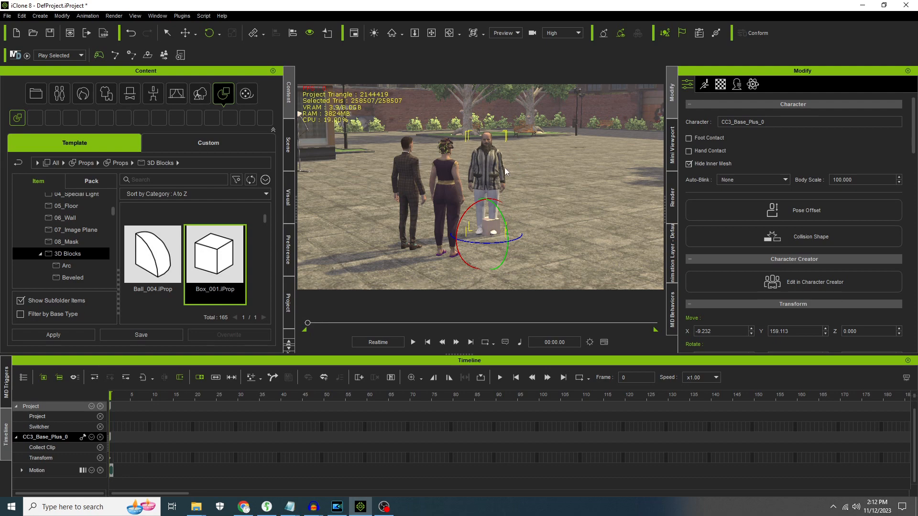
pyautogui.scroll(2, 511, 173)
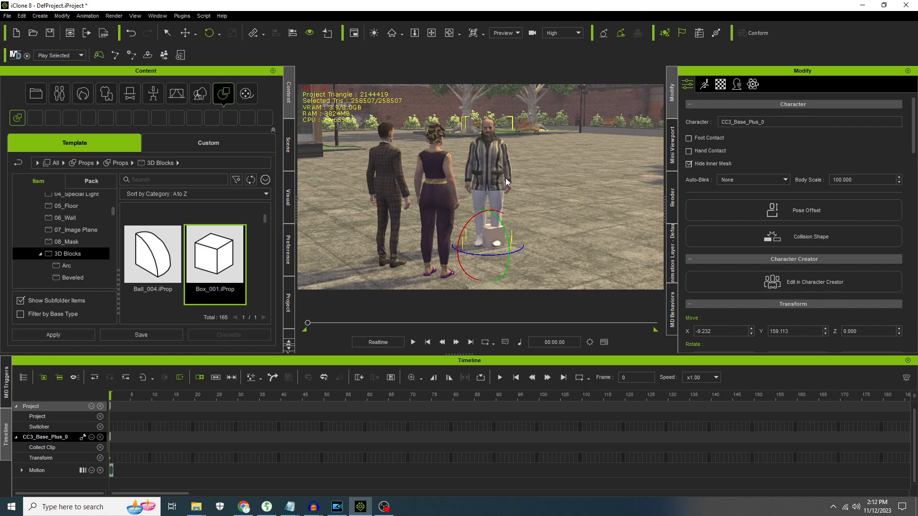
pyautogui.scroll(1, 504, 179)
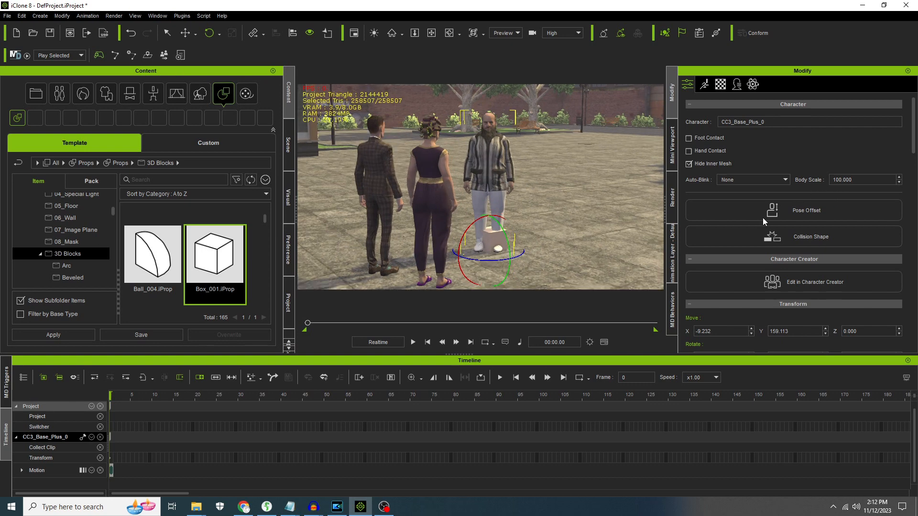
# - Filter the scene's object list to show only the characters
pyautogui.moveTo(550, 142); pyautogui.dragTo(584, 145, button='right')
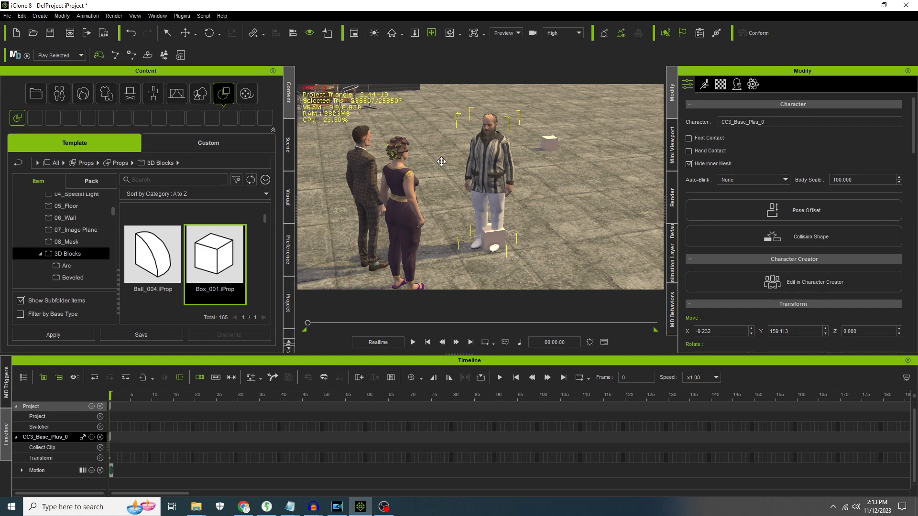
pyautogui.scroll(-5, 286, 245)
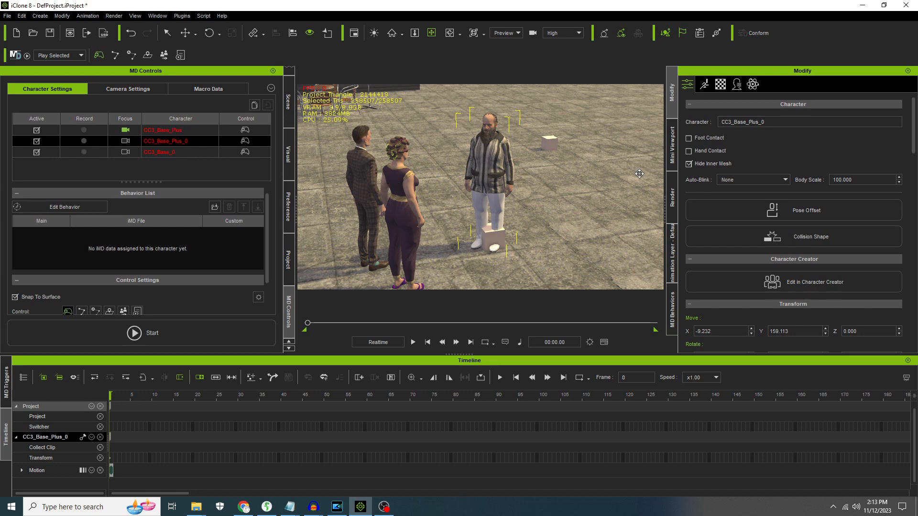
pyautogui.click(289, 101)
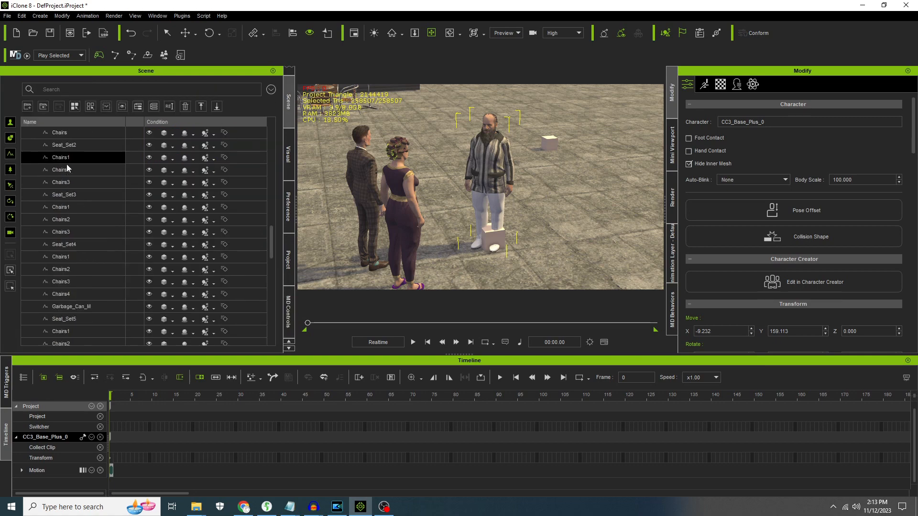
pyautogui.scroll(20, 66, 165)
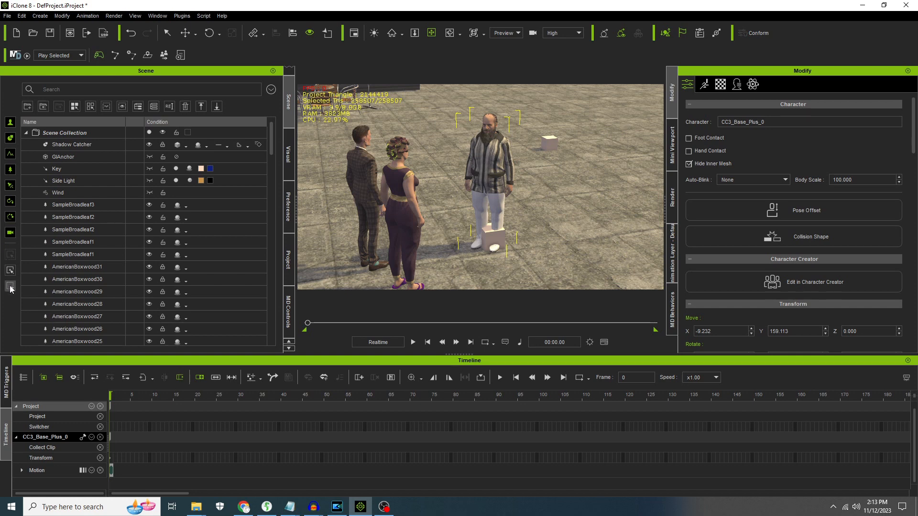
pyautogui.click(16, 206)
pyautogui.click(10, 121)
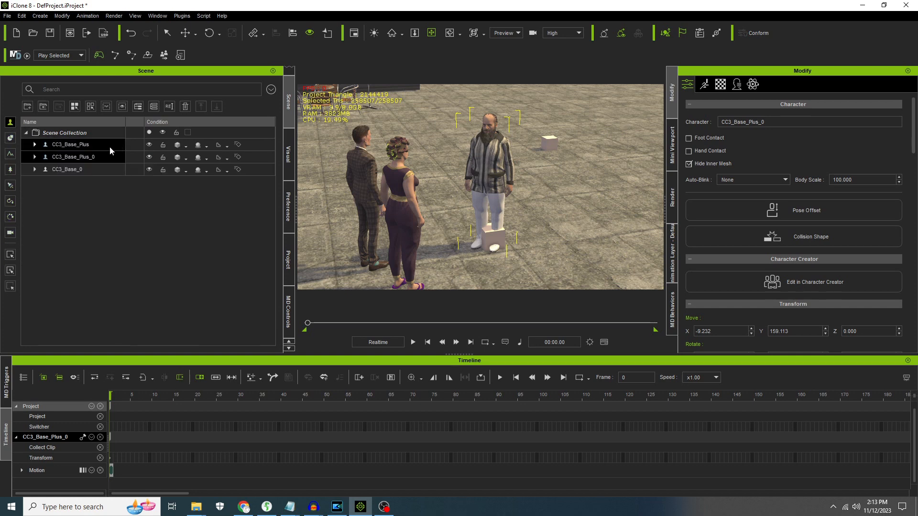
# - Rename the character in the striped jacket as BIZ
pyautogui.doubleClick(81, 157)
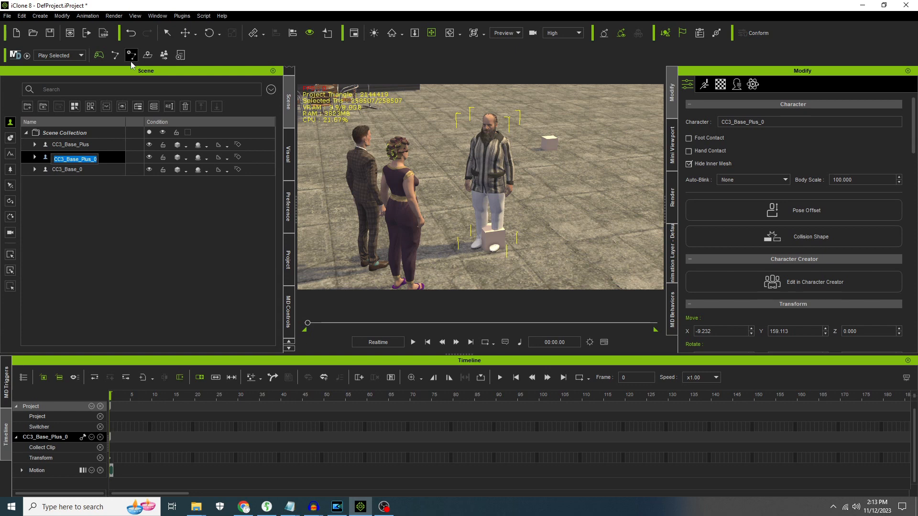
pyautogui.write('BIZ')
pyautogui.press('Return')
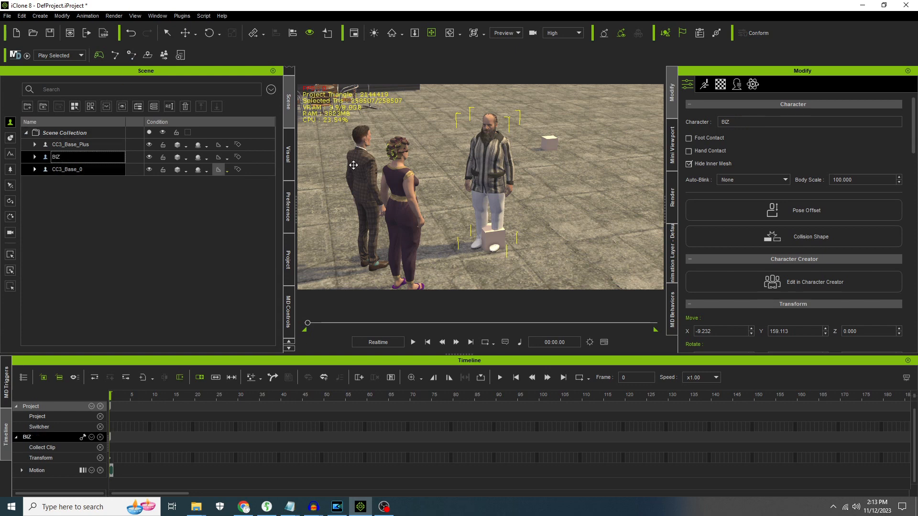
# - Rename the woman character as LADY
pyautogui.click(400, 168)
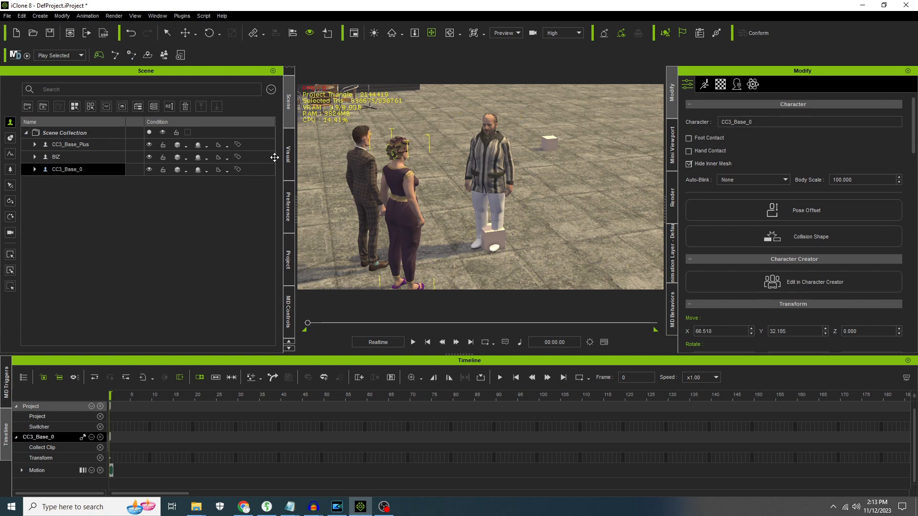
pyautogui.doubleClick(72, 170)
pyautogui.write('LADY')
pyautogui.press('Return')
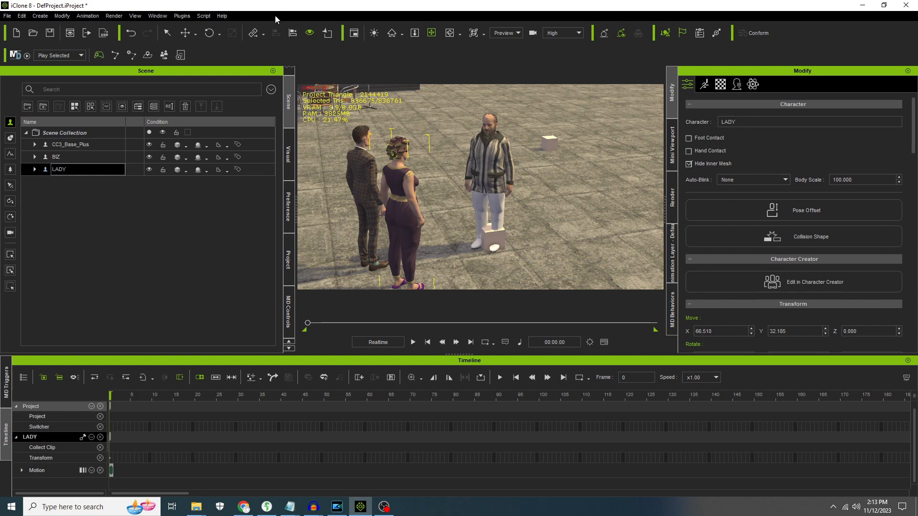
# - Rename the character in the brown checked suit as ambert
pyautogui.click(356, 166)
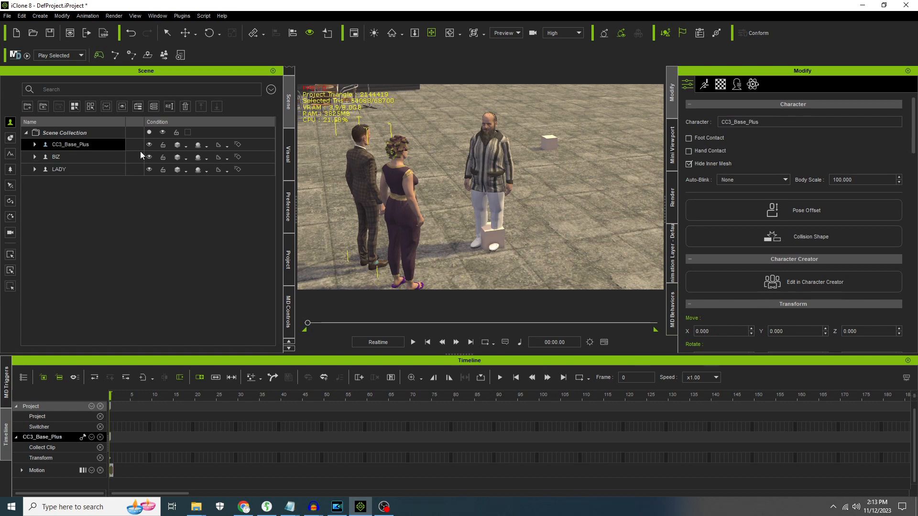
pyautogui.doubleClick(96, 145)
pyautogui.write('ambert')
pyautogui.press('Return')
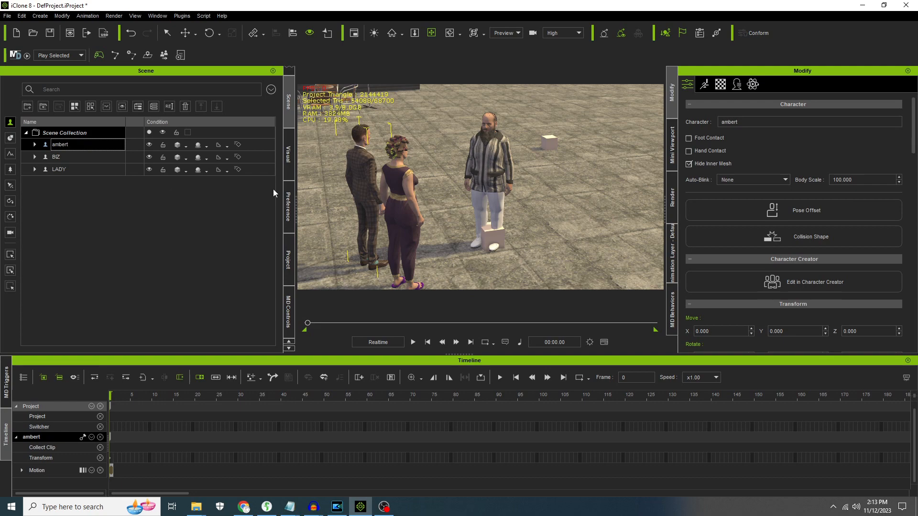
# - Select the BIZ character and make him the camera focus in the Motion Director character settings
pyautogui.click(64, 156)
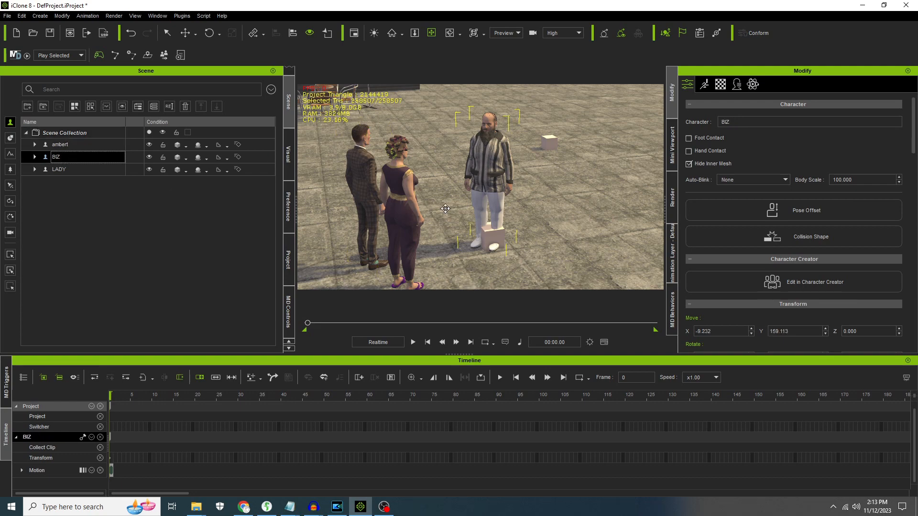
pyautogui.moveTo(487, 195); pyautogui.dragTo(522, 203, button='right')
pyautogui.moveTo(520, 204); pyautogui.dragTo(515, 218, button='middle')
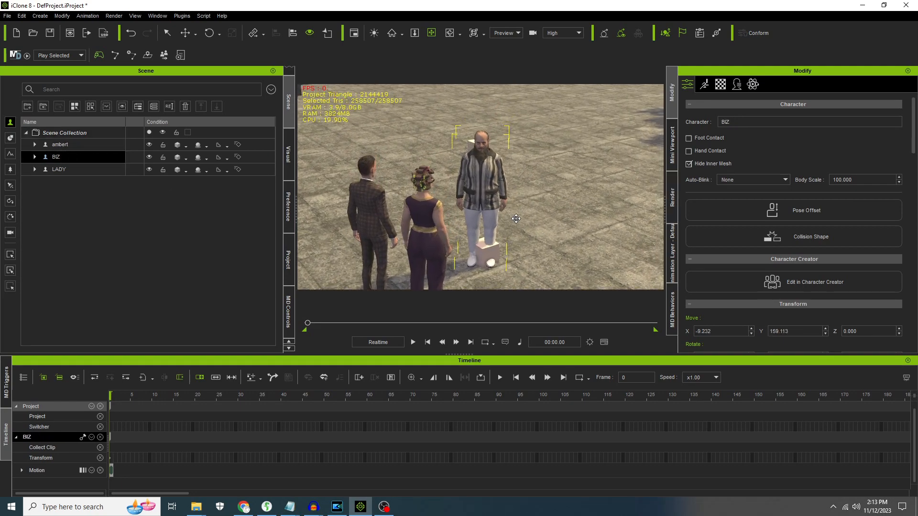
pyautogui.click(292, 314)
pyautogui.click(290, 314)
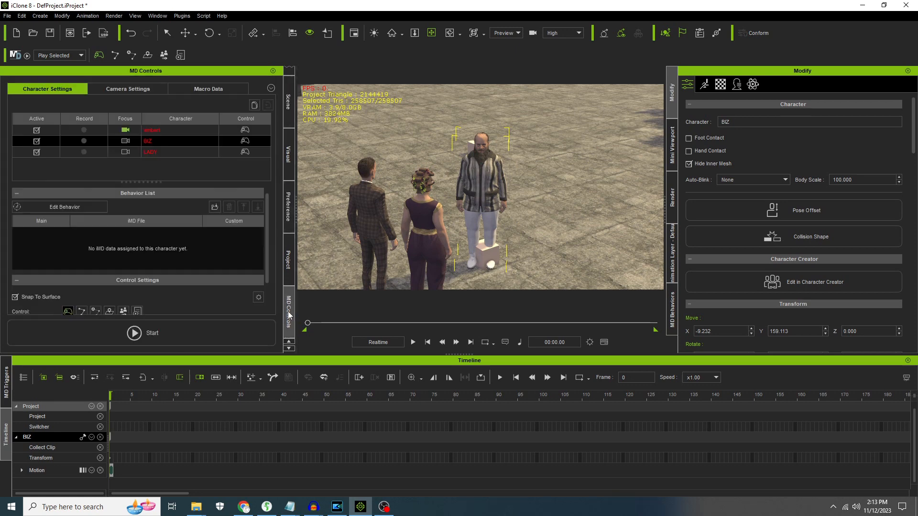
pyautogui.click(125, 141)
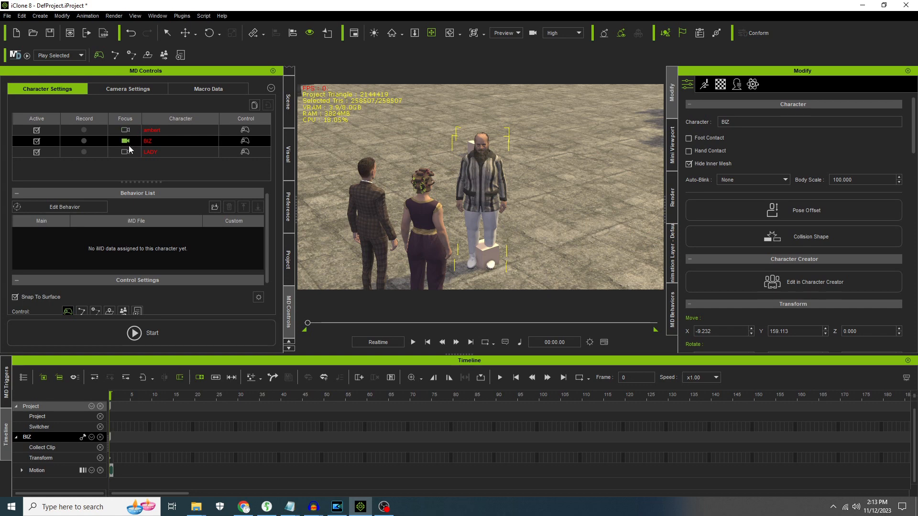
# - Enable recording for BIZ and deactivate ambert and LADY in the Motion Director character settings
pyautogui.click(84, 141)
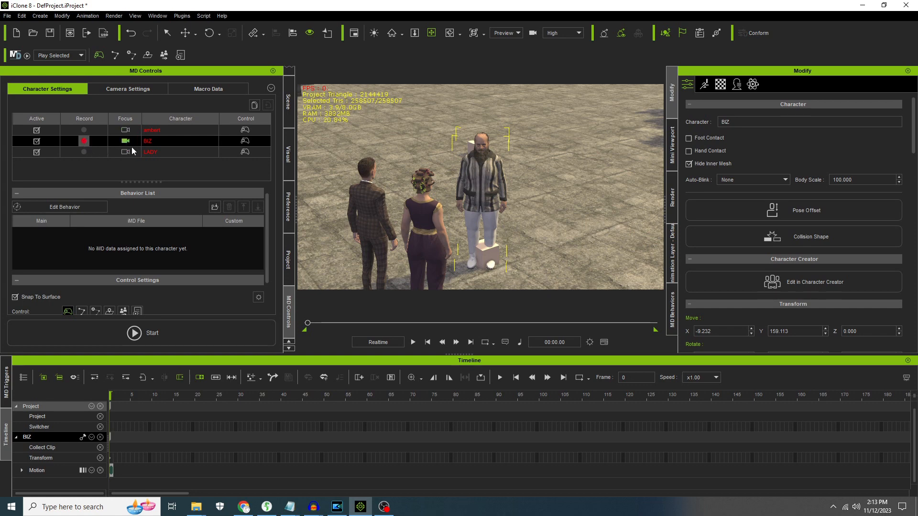
pyautogui.click(37, 133)
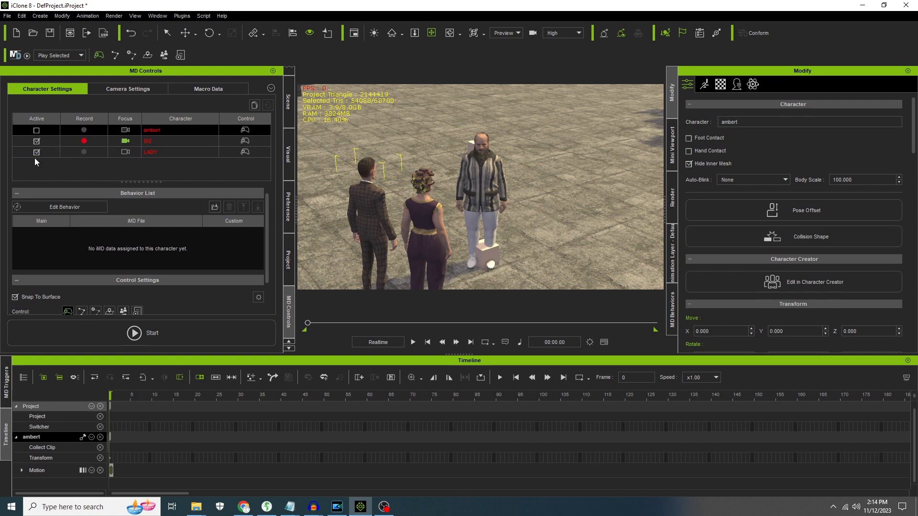
pyautogui.click(36, 152)
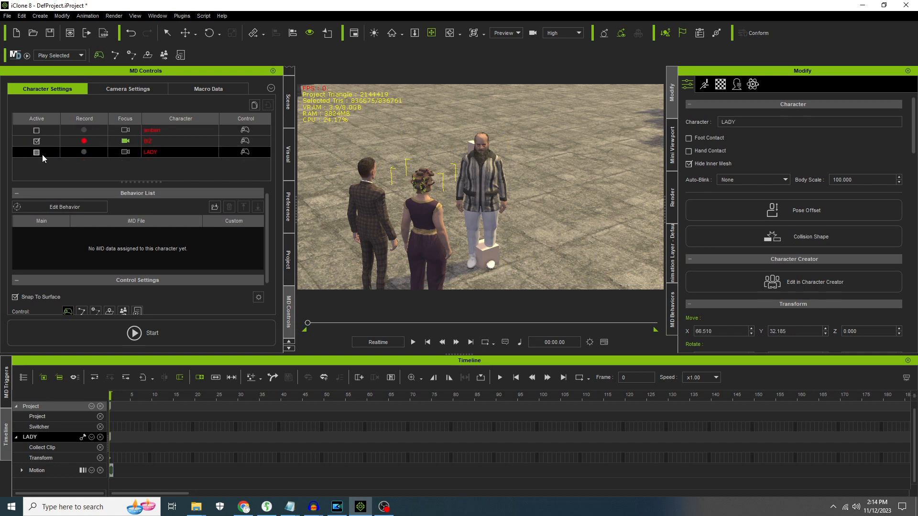
pyautogui.click(130, 90)
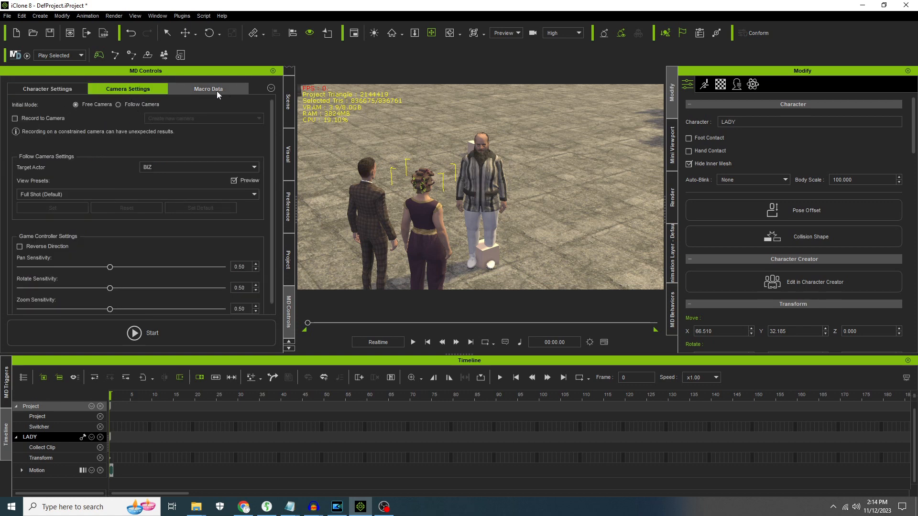
pyautogui.click(72, 91)
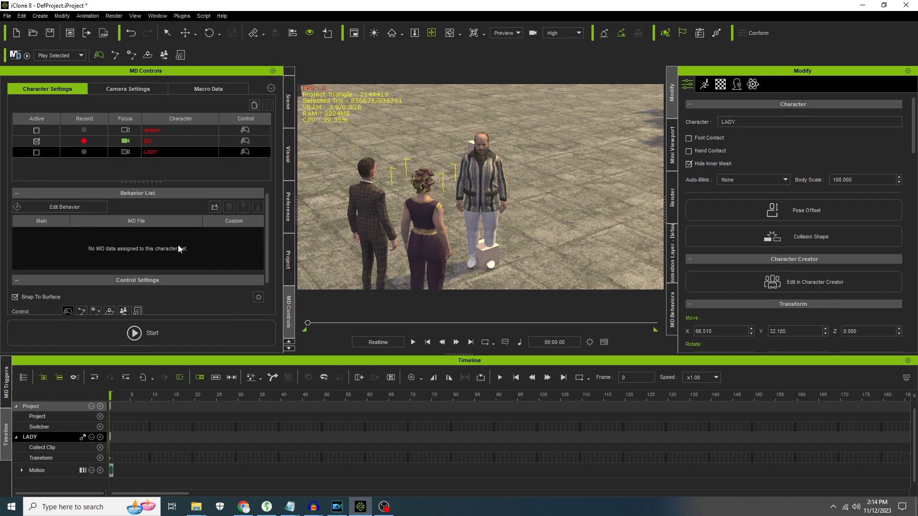
# - Load the default Male Motion Director data for BIZ without starting Motion Director
pyautogui.scroll(-2, 269, 248)
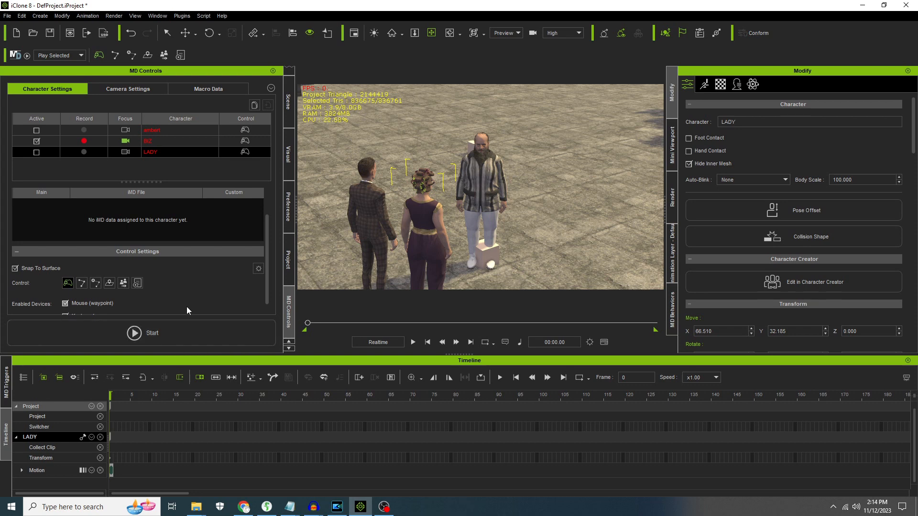
pyautogui.click(159, 332)
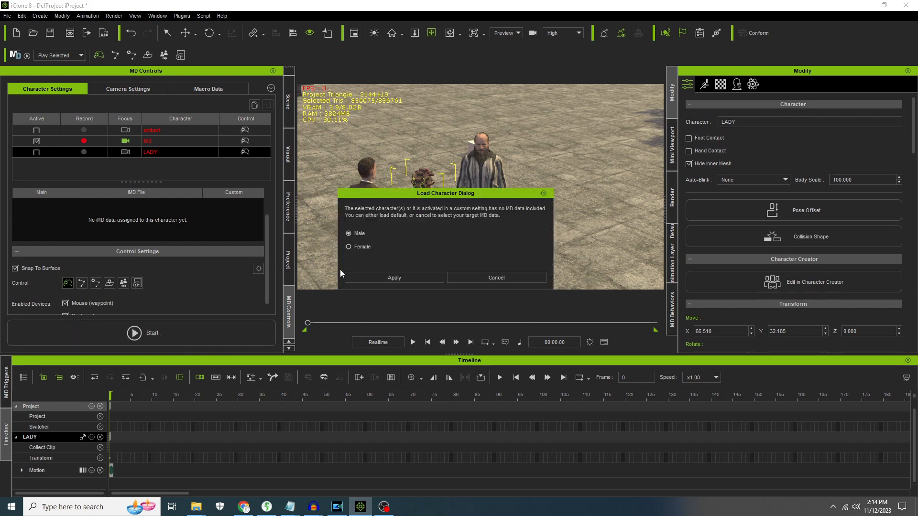
pyautogui.click(395, 277)
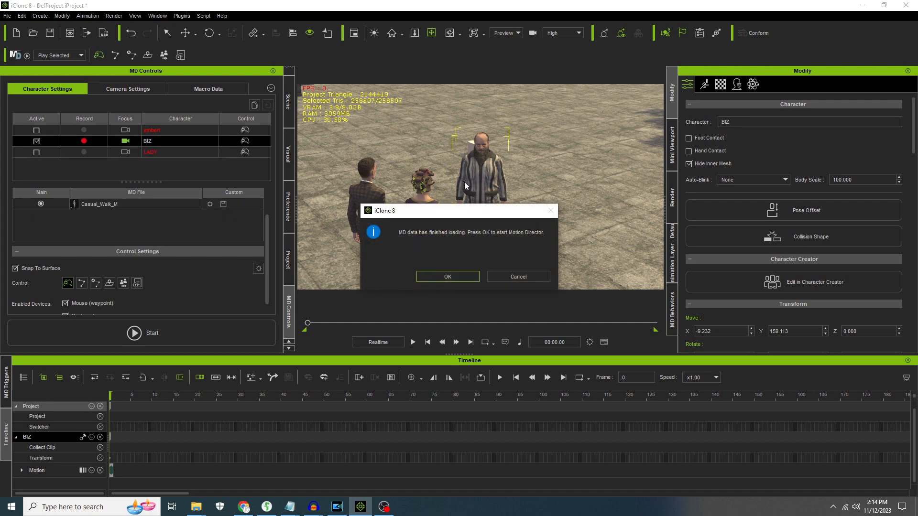
pyautogui.click(505, 277)
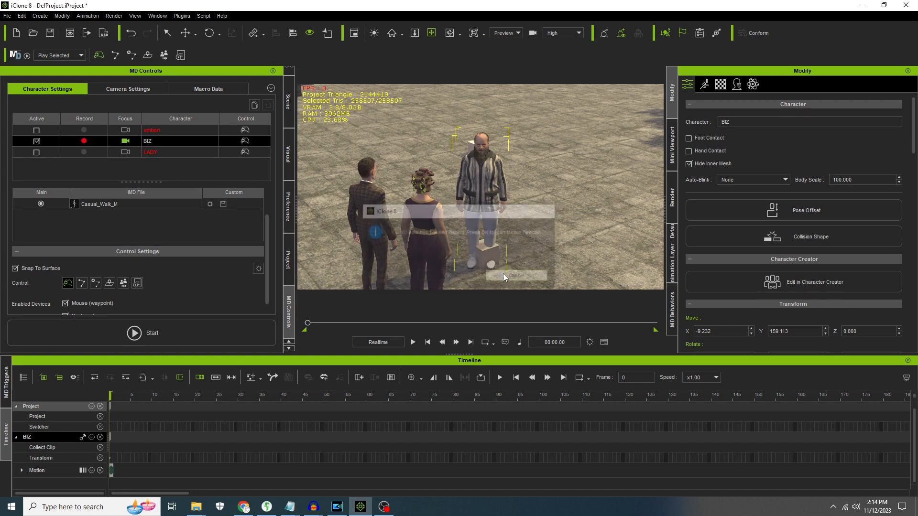
# - Record BIZ walking away and turning back with Motion Director, keeping the current window layout
pyautogui.click(182, 335)
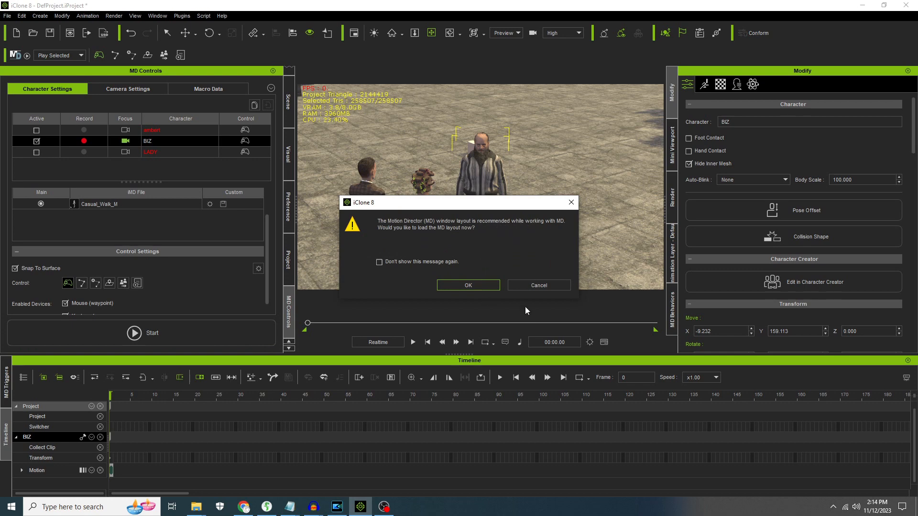
pyautogui.moveTo(510, 205); pyautogui.dragTo(798, 134)
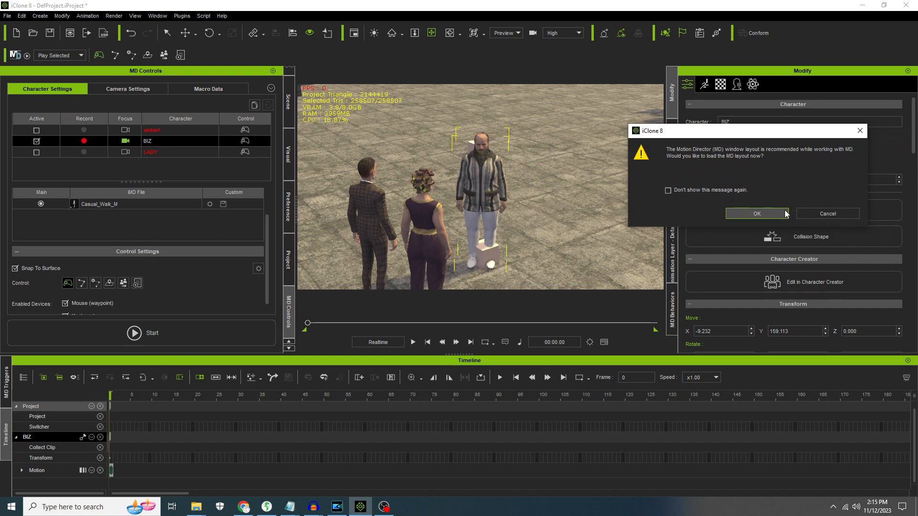
pyautogui.click(833, 214)
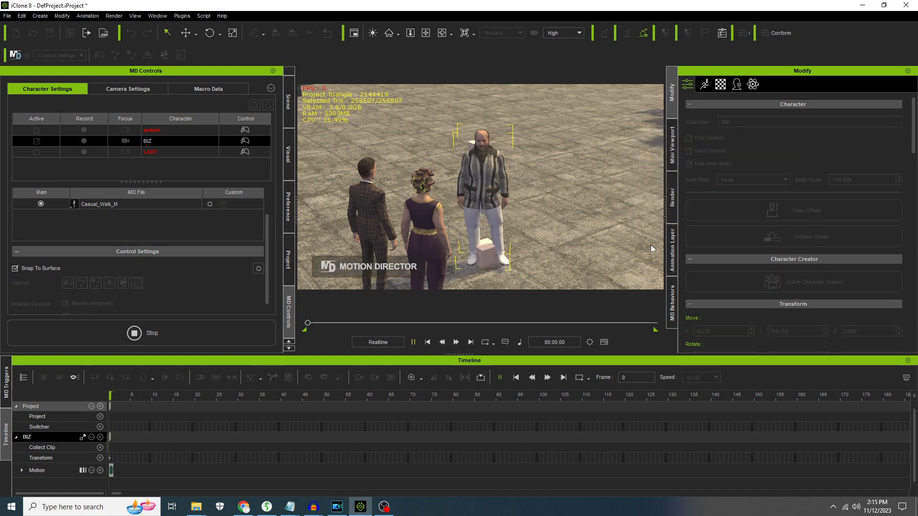
pyautogui.press('w')
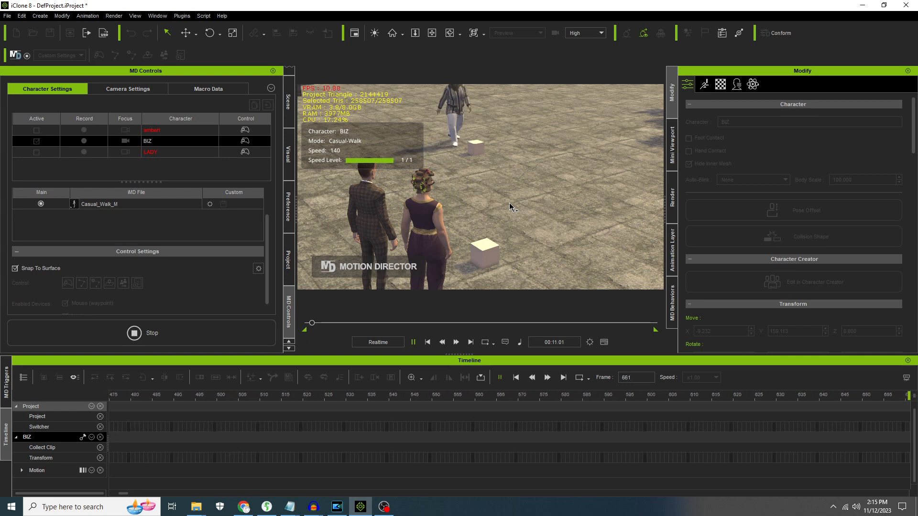
pyautogui.click(151, 333)
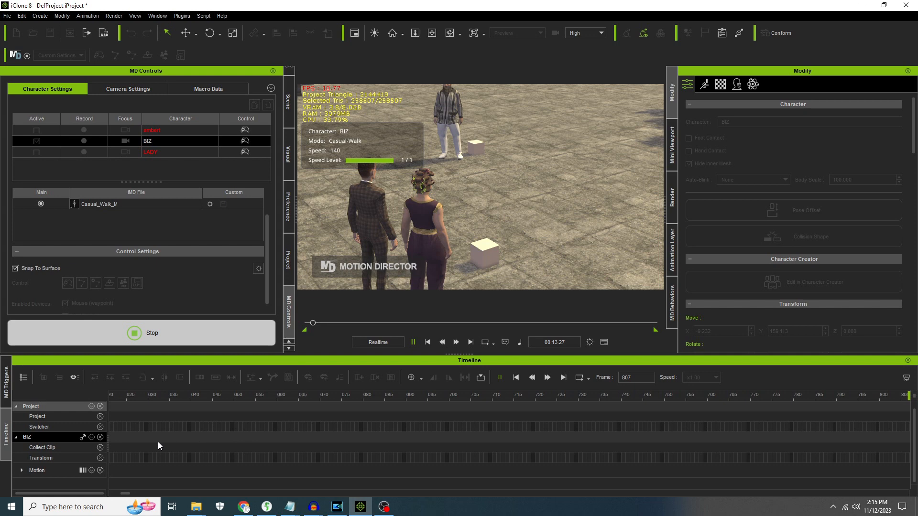
# - Delete the recorded walk from BIZ's motion track
pyautogui.click(119, 470)
pyautogui.press('Delete')
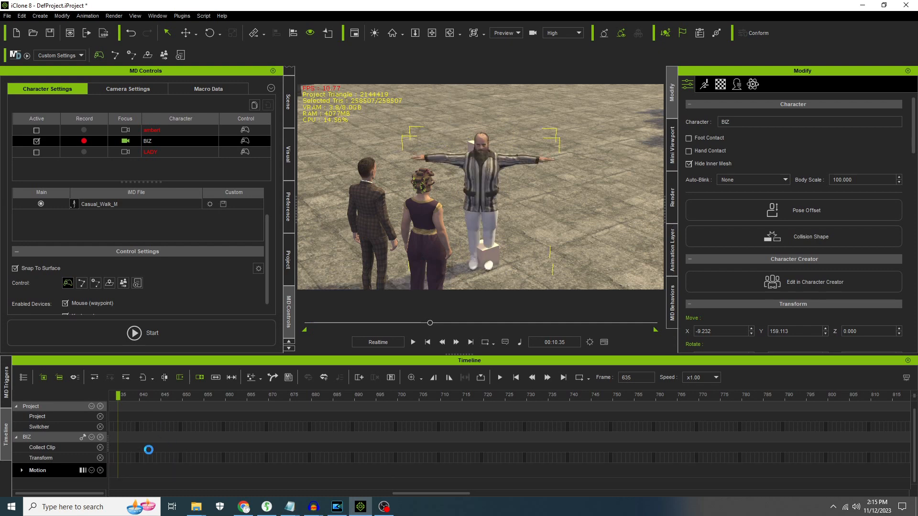
# - Delete both box markers, the one at BIZ's feet and the one behind him
pyautogui.click(496, 257)
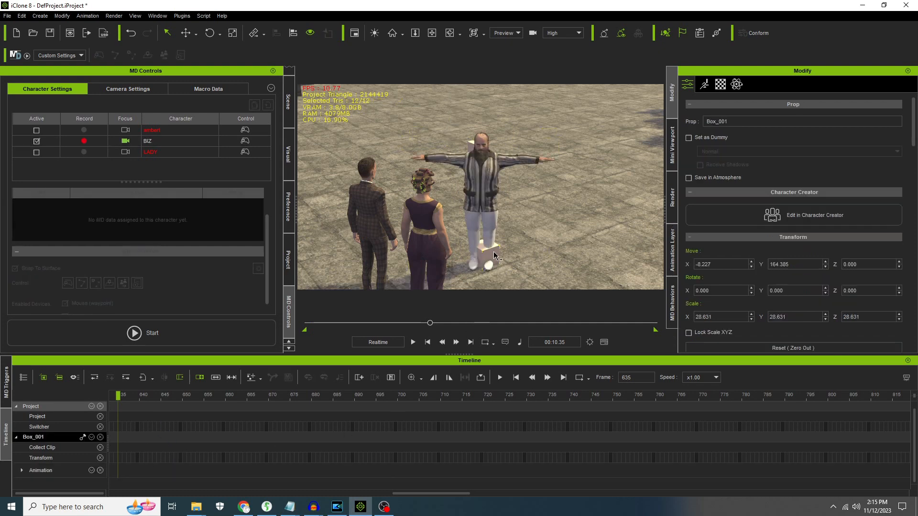
pyautogui.click(737, 84)
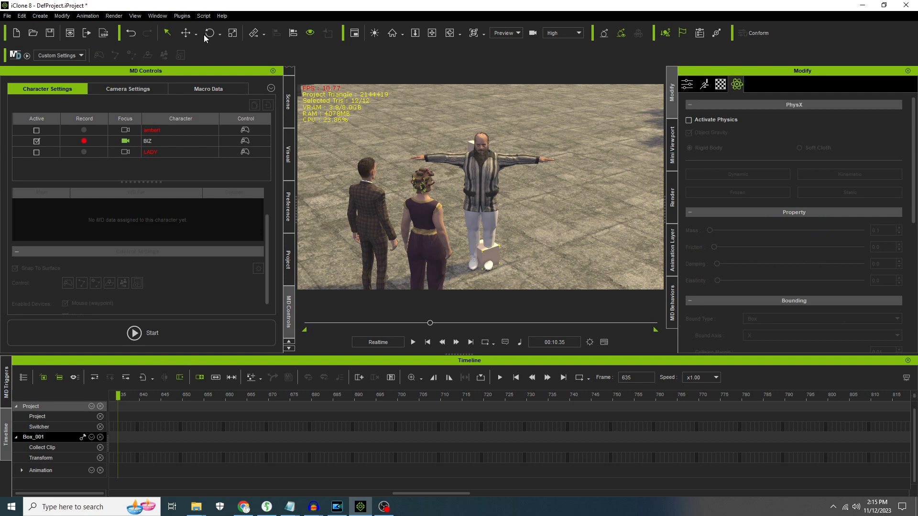
pyautogui.click(185, 33)
pyautogui.moveTo(518, 251); pyautogui.dragTo(551, 272)
pyautogui.press('Delete')
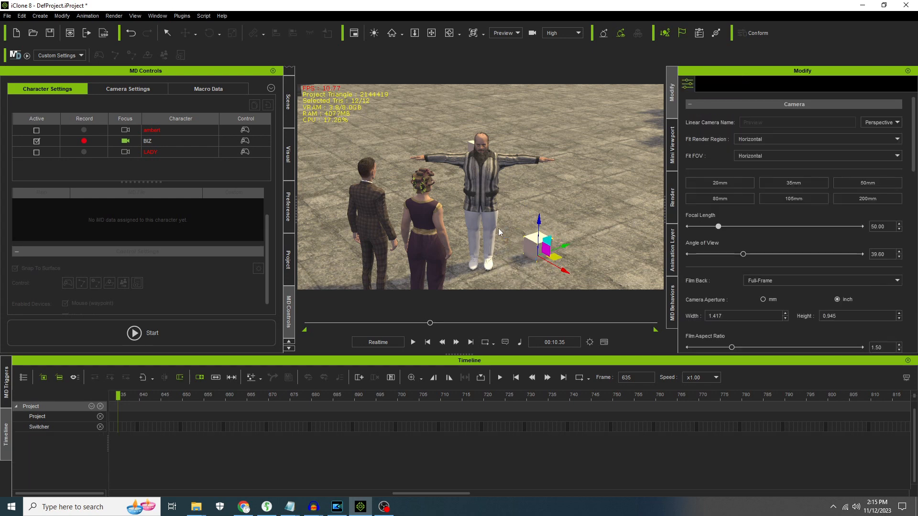
pyautogui.click(470, 142)
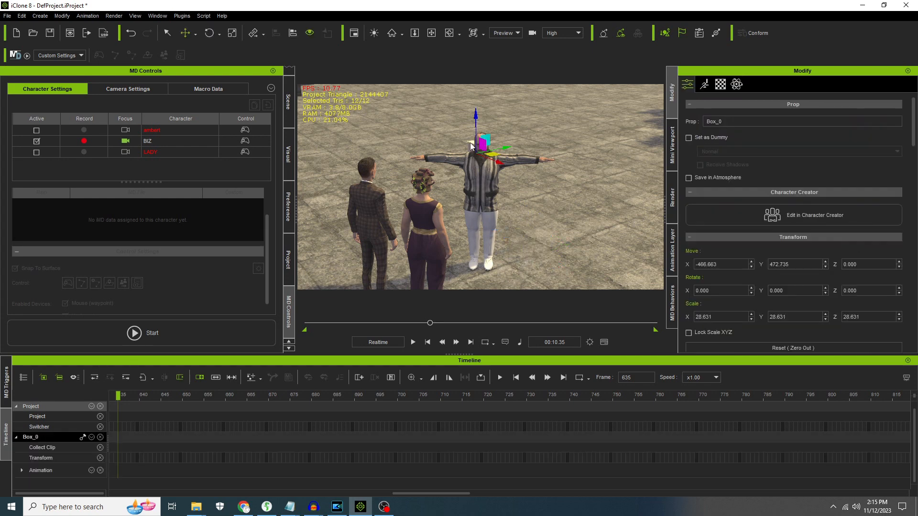
pyautogui.press('Delete')
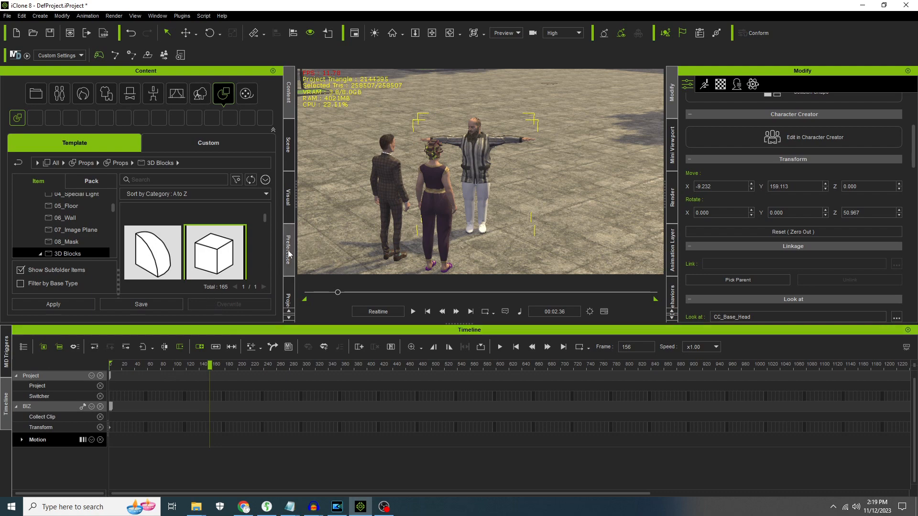
# - Record a new Motion Director walk of BIZ going away from the couple and turning back towards them, keeping the current window layout
pyautogui.scroll(-5, 289, 261)
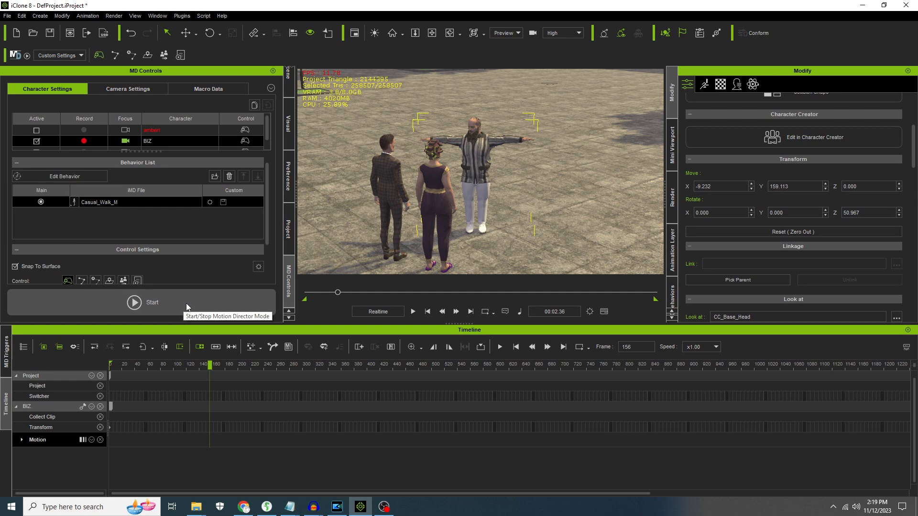
pyautogui.click(187, 300)
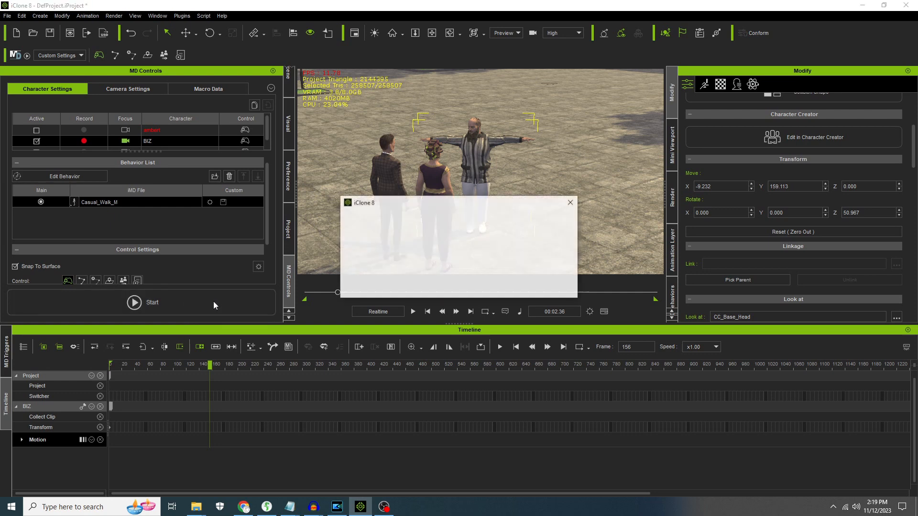
pyautogui.click(539, 285)
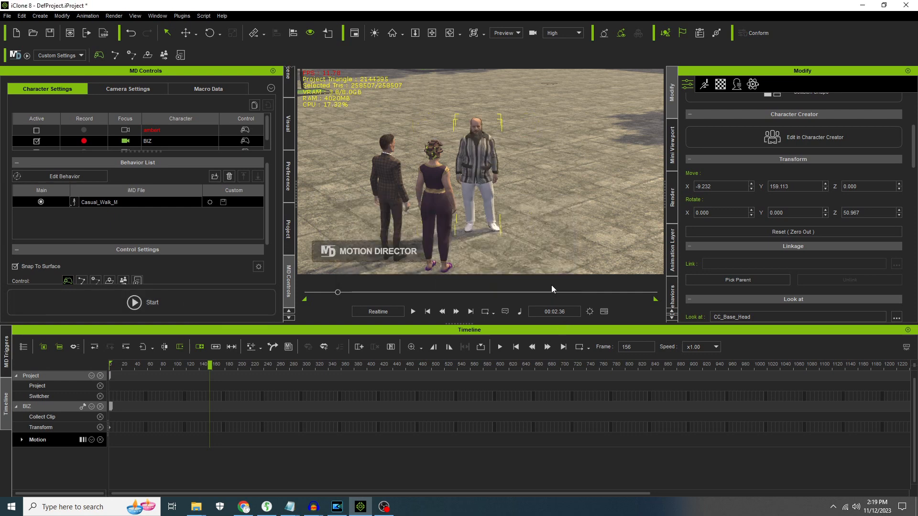
pyautogui.press('w')
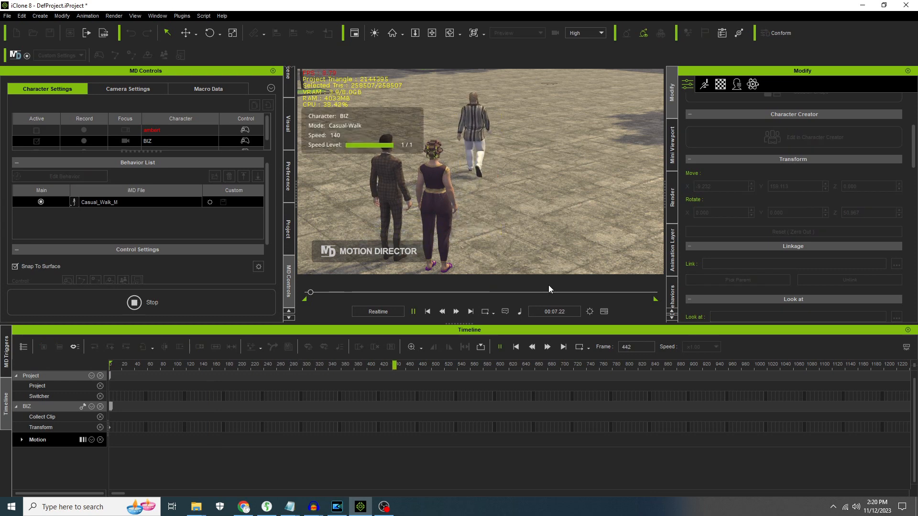
pyautogui.press('s')
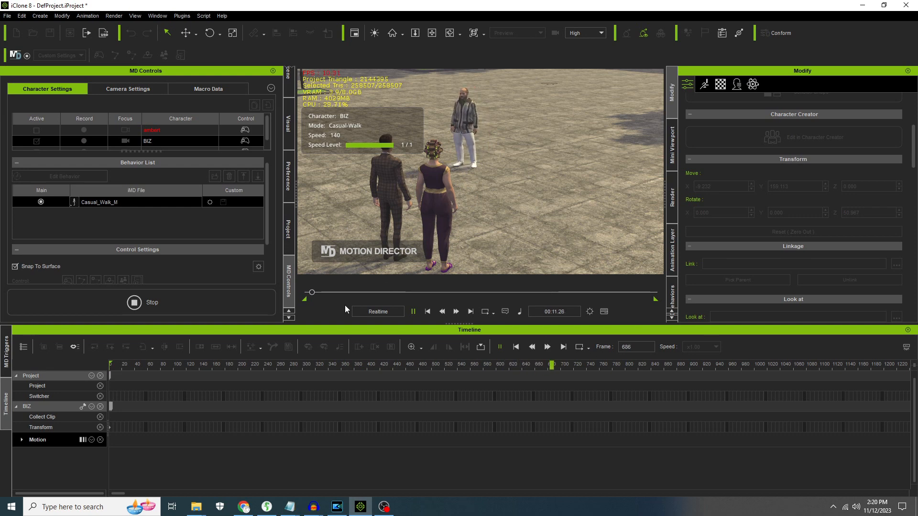
pyautogui.click(196, 301)
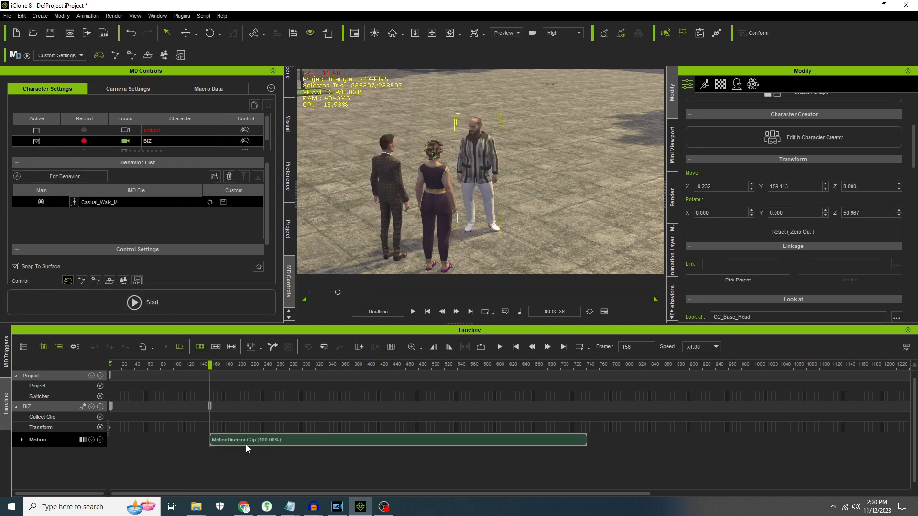
# - Reverse BIZ's MotionDirector clip and move it to the beginning of the timeline
pyautogui.click(246, 440)
pyautogui.rightClick(247, 440)
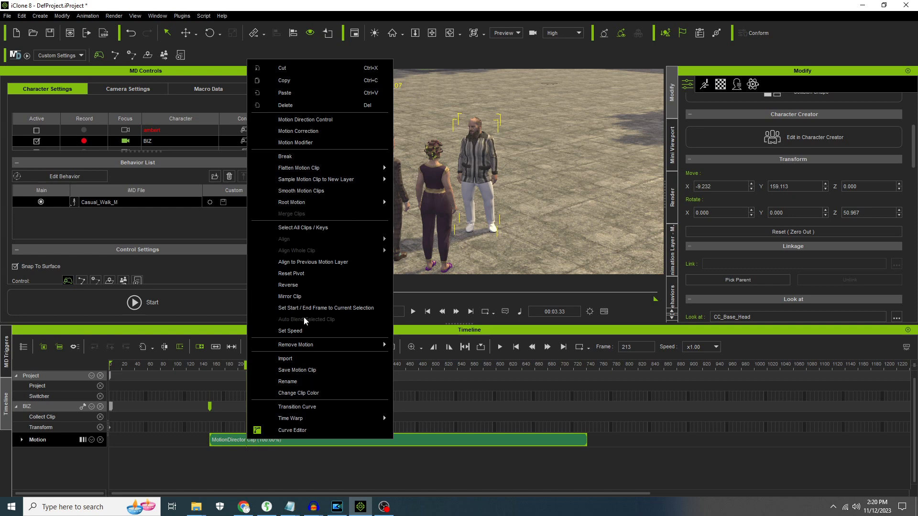
pyautogui.click(295, 286)
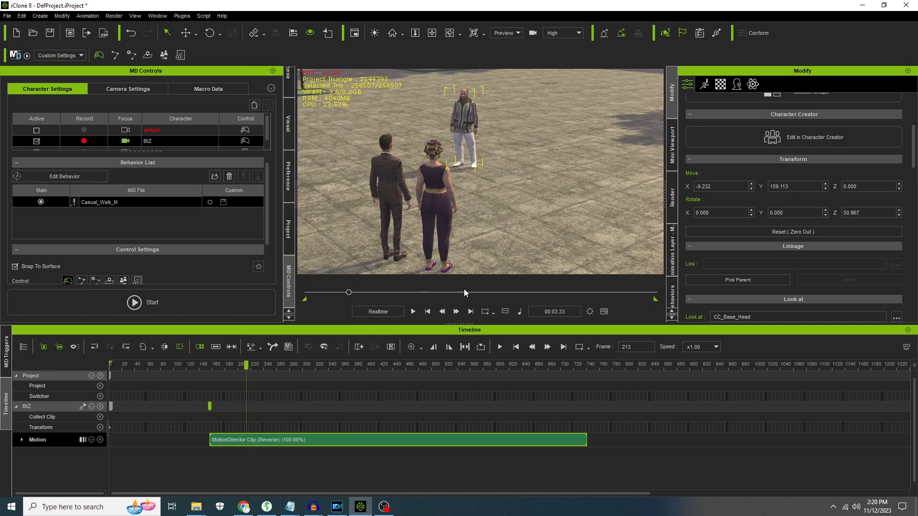
pyautogui.moveTo(447, 443); pyautogui.dragTo(223, 439)
pyautogui.moveTo(120, 366)
pyautogui.mouseDown()
pyautogui.moveTo(471, 366)
pyautogui.moveTo(283, 383)
pyautogui.moveTo(111, 380)
pyautogui.mouseUp()
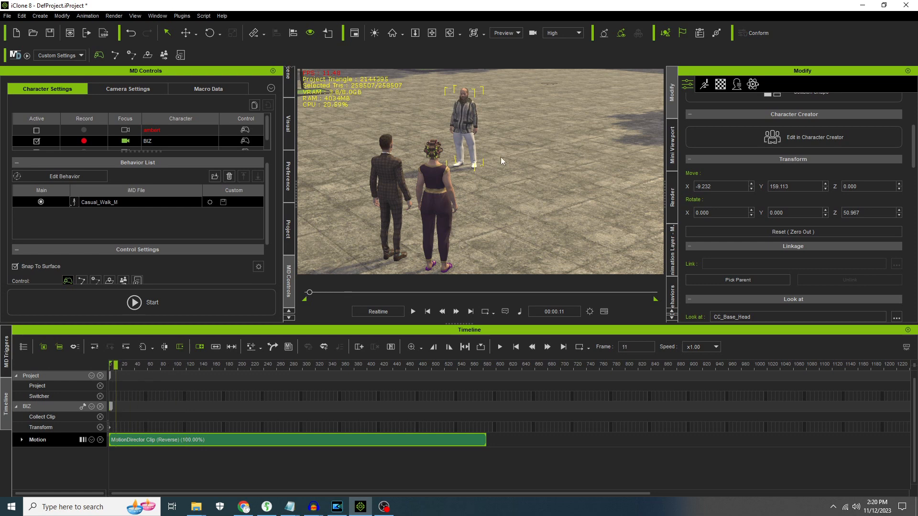
# - Switch to File Explorer and open the Communicate-Idle-mood folder inside MixamoMotionsforIclone on the TOSHIBA EXT (I:) drive
pyautogui.click(386, 176)
pyautogui.moveTo(195, 510)
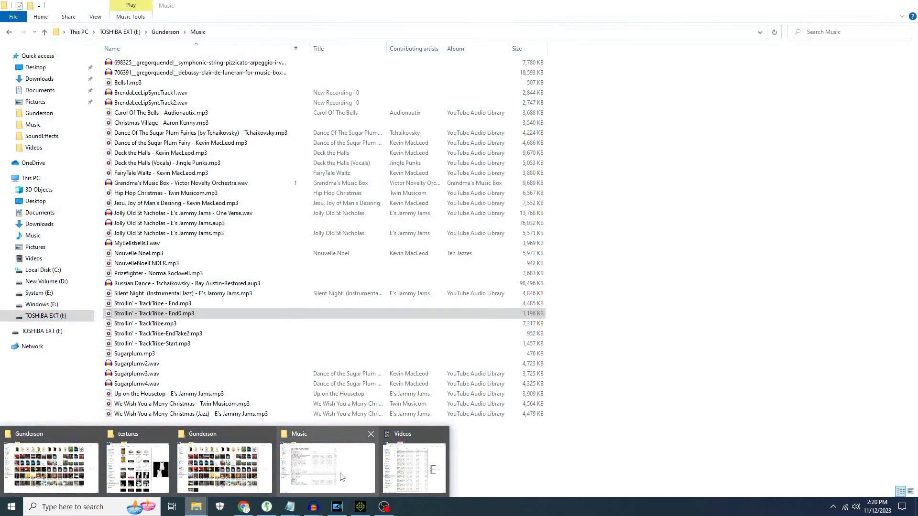
pyautogui.click(343, 477)
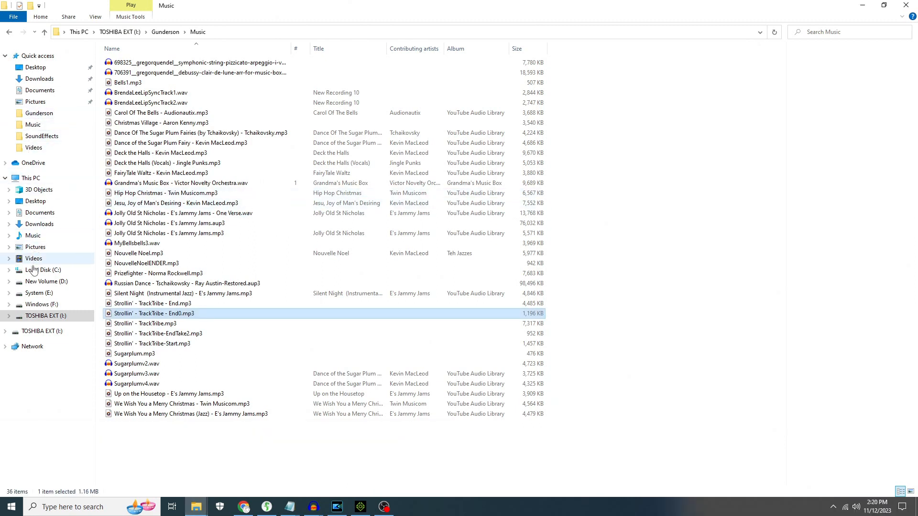
pyautogui.click(55, 319)
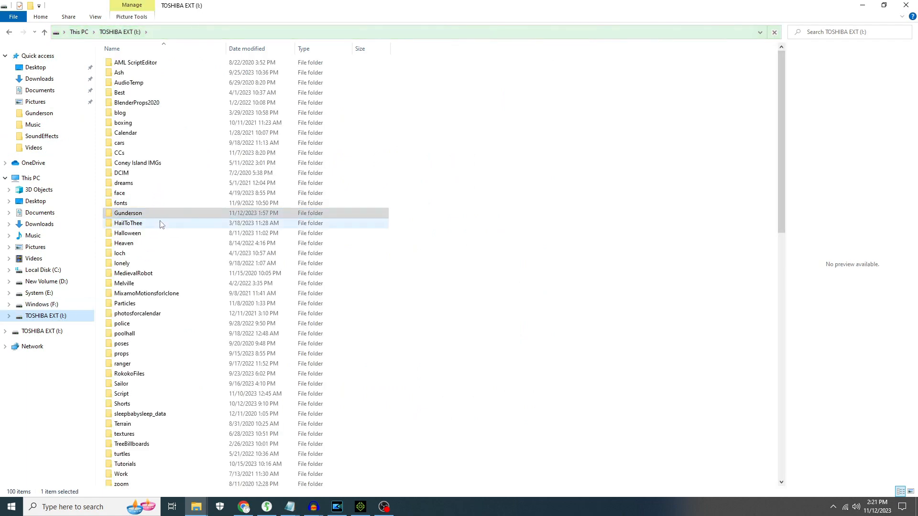
pyautogui.doubleClick(133, 294)
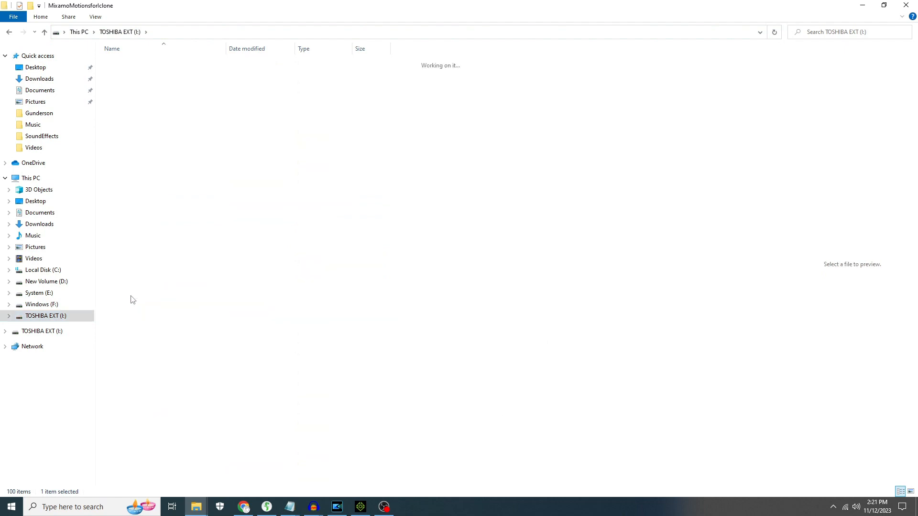
pyautogui.doubleClick(147, 74)
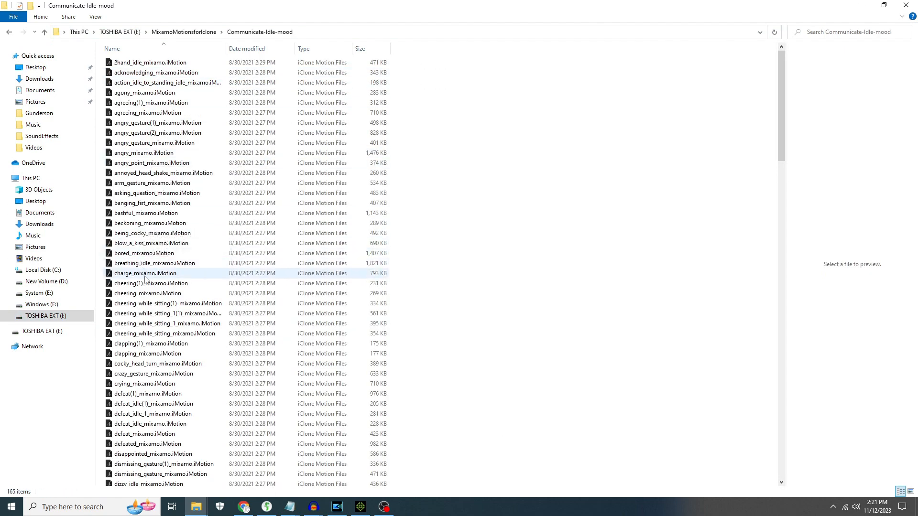
# - Apply cheering(1)_mixamo to the suited man and clapping(1)_mixamo to the woman beside him, and preview both motions
pyautogui.click(149, 283)
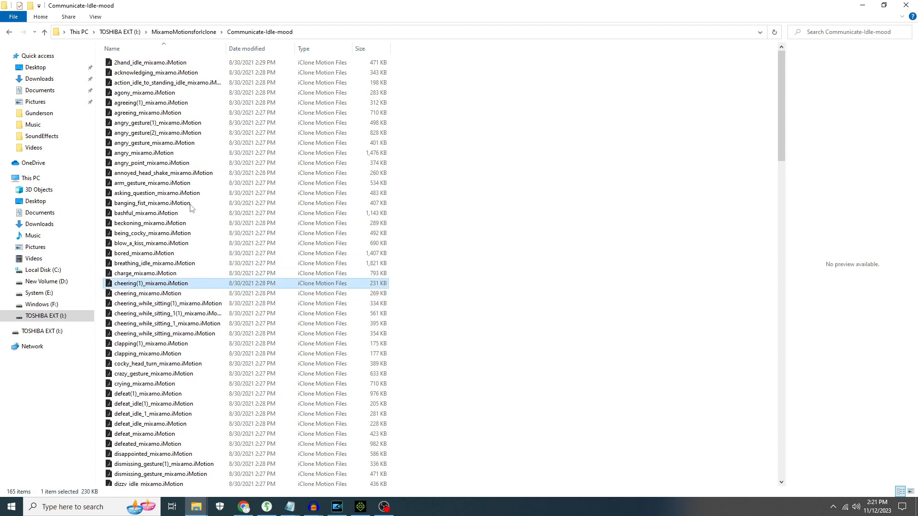
pyautogui.doubleClick(333, 7)
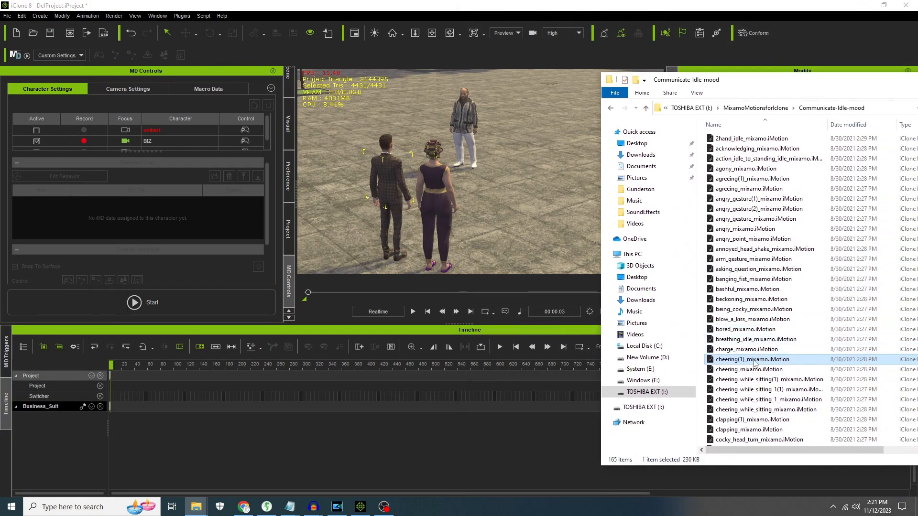
pyautogui.moveTo(423, 226); pyautogui.dragTo(389, 176)
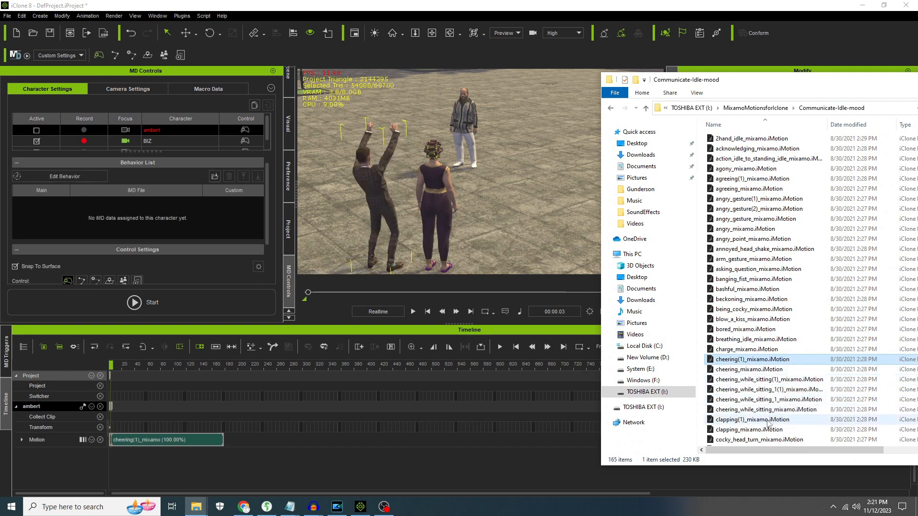
pyautogui.moveTo(764, 425); pyautogui.dragTo(445, 210)
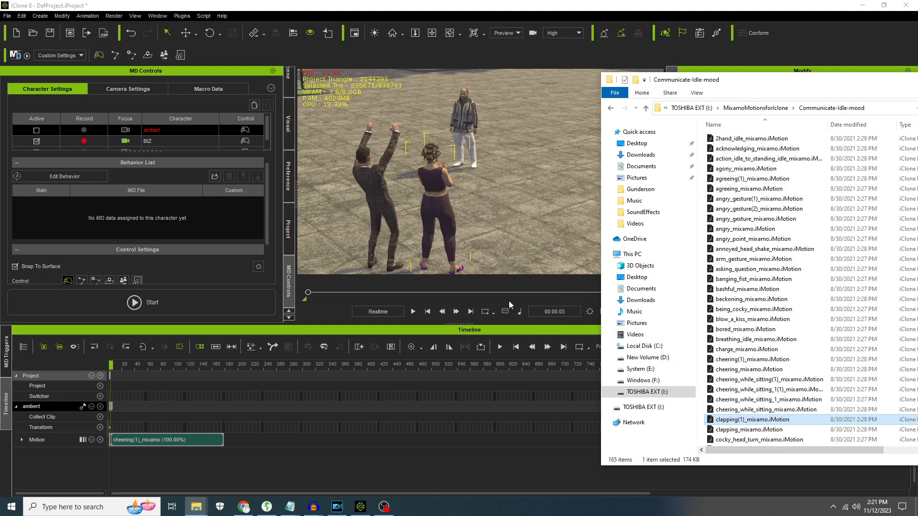
pyautogui.click(414, 311)
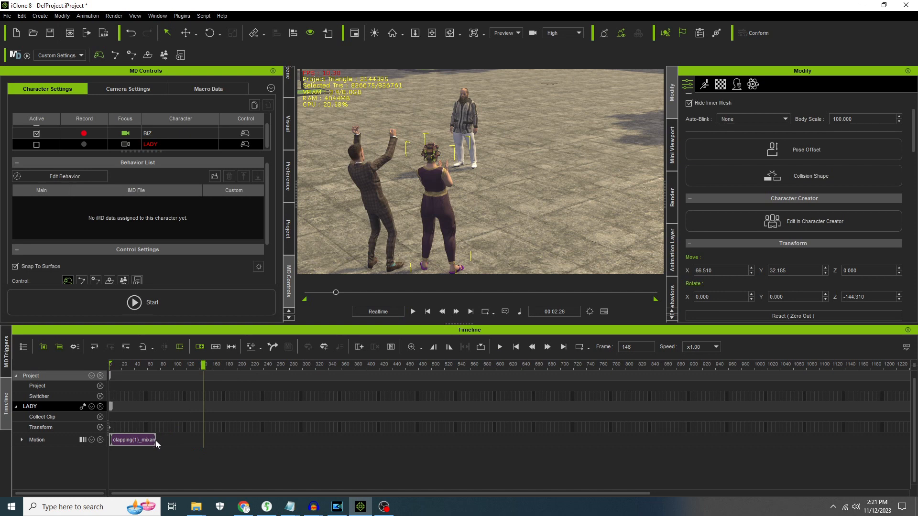
# - Loop LADY's clapping clip out to frame 400 and stretch it to about frame 557, slowing it to 71.66%
pyautogui.moveTo(156, 440); pyautogui.dragTo(406, 445)
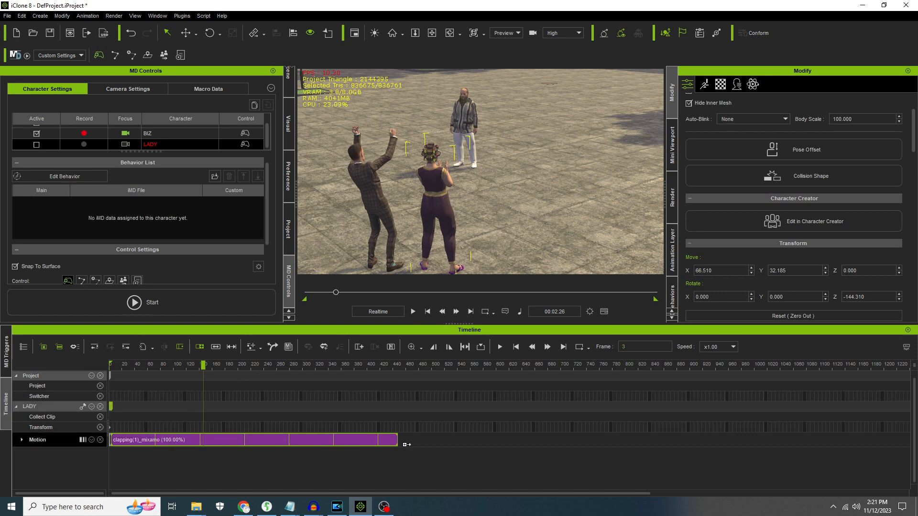
pyautogui.click(405, 366)
pyautogui.click(504, 367)
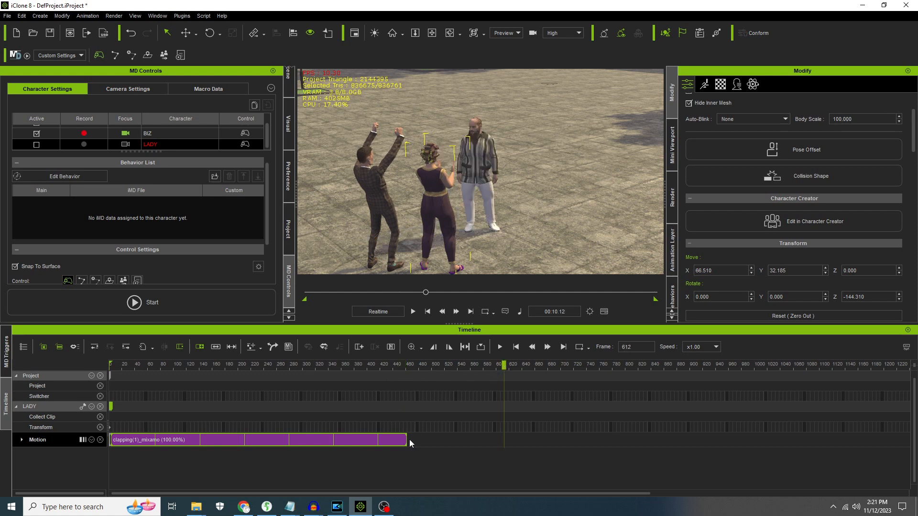
pyautogui.moveTo(410, 444); pyautogui.dragTo(368, 438)
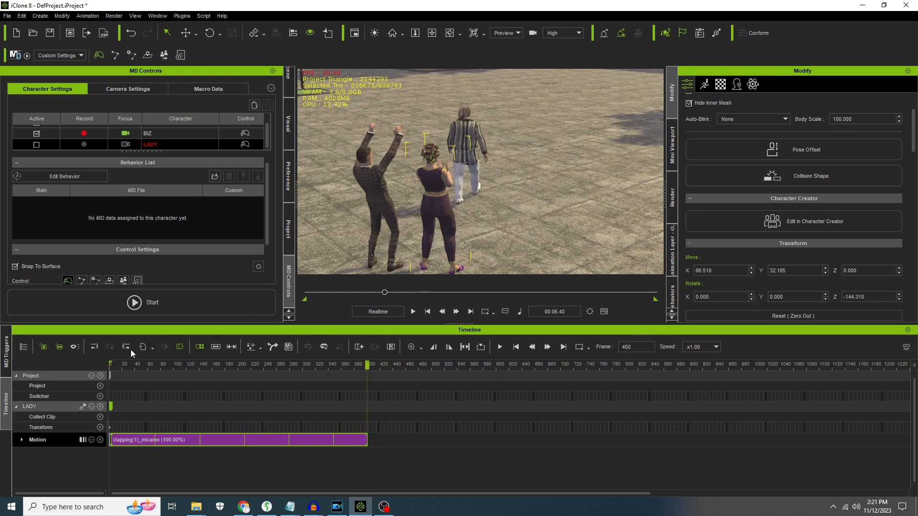
pyautogui.click(217, 347)
pyautogui.moveTo(367, 443); pyautogui.dragTo(464, 443)
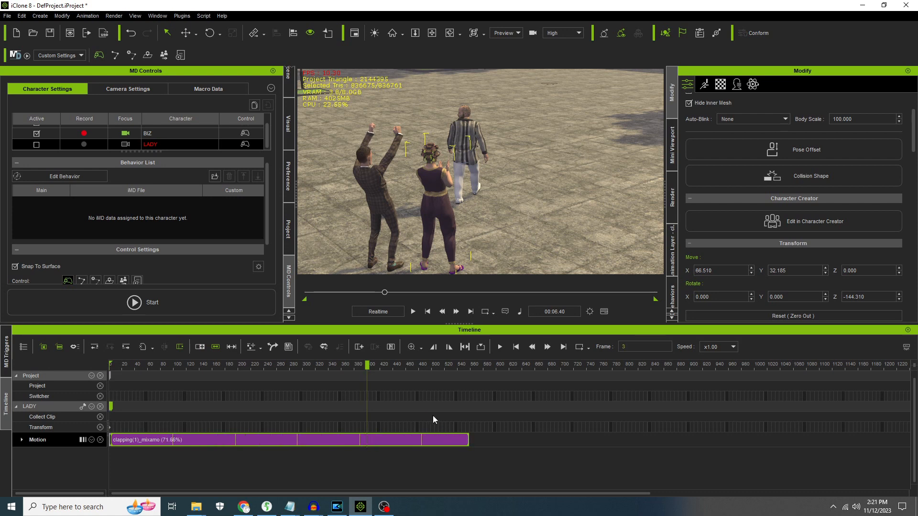
# - Loop the suited man's cheering clip to frame 476 and stretch it to frame 638, slowing it to 74.49%
pyautogui.click(382, 198)
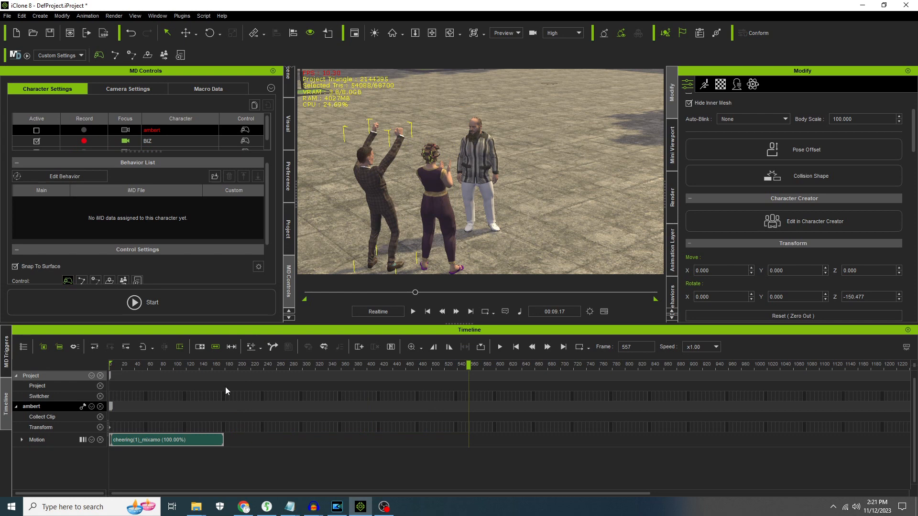
pyautogui.moveTo(221, 440); pyautogui.dragTo(417, 439)
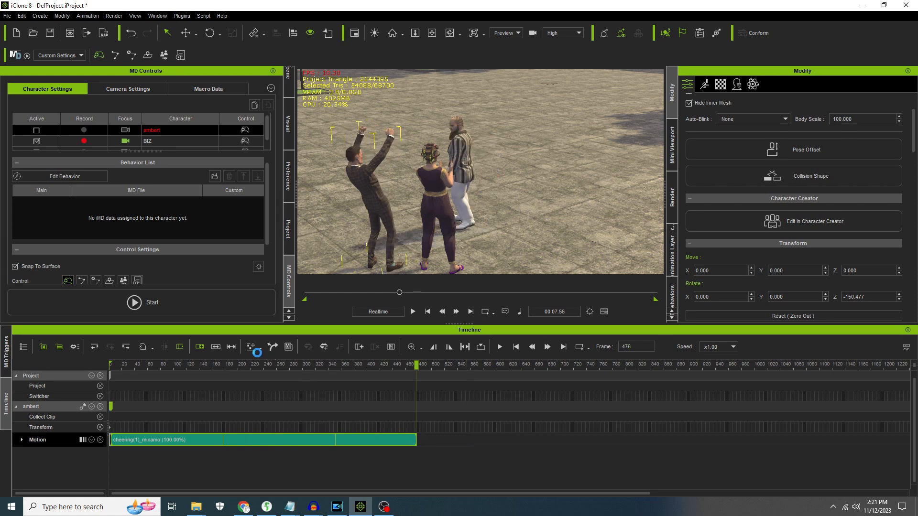
pyautogui.click(215, 347)
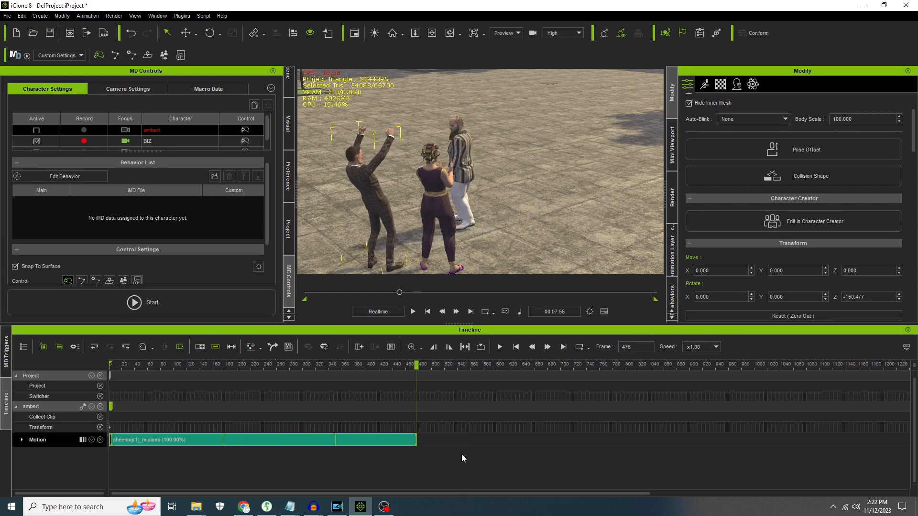
pyautogui.moveTo(416, 439); pyautogui.dragTo(520, 439)
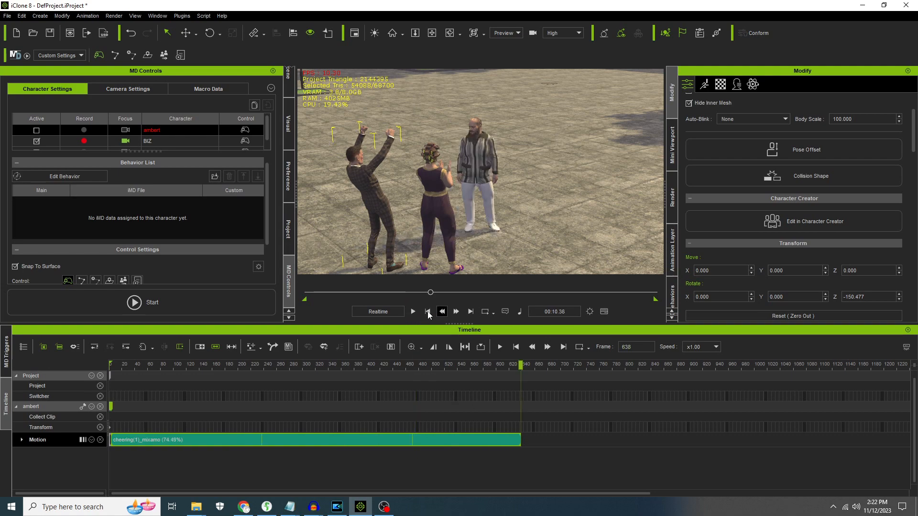
# - Play the scene from its first frame to about frame 637, viewed lower and closer behind the couple
pyautogui.click(428, 312)
pyautogui.moveTo(454, 241); pyautogui.dragTo(459, 202, button='right')
pyautogui.scroll(4, 456, 207)
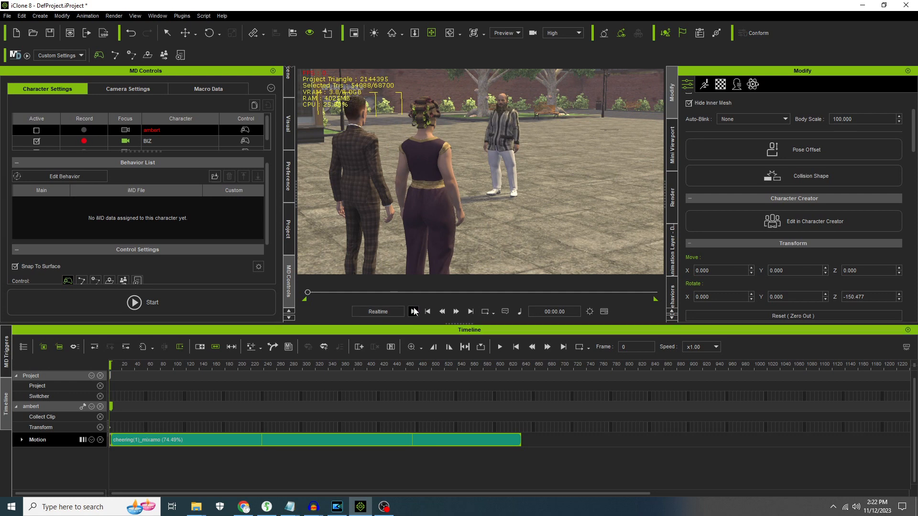
pyautogui.click(414, 312)
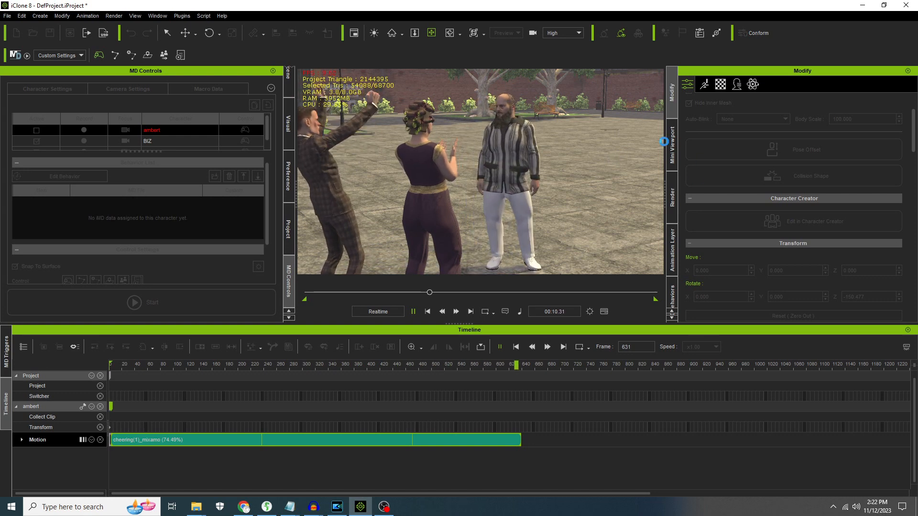
pyautogui.press('space')
# - Replay the scene from its first frame, viewed at near eye level with the couple in front of the pizza shop
pyautogui.moveTo(417, 202); pyautogui.dragTo(448, 211, button='middle')
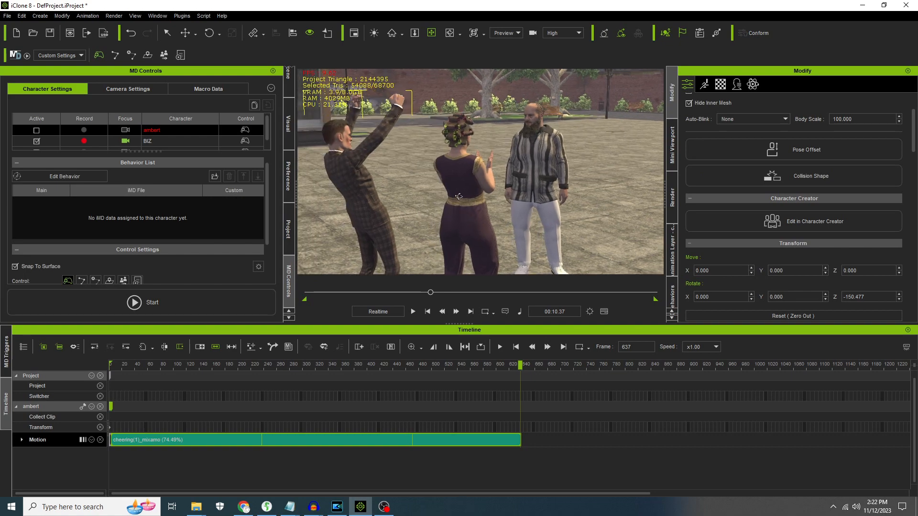
pyautogui.moveTo(459, 197); pyautogui.dragTo(457, 193, button='right')
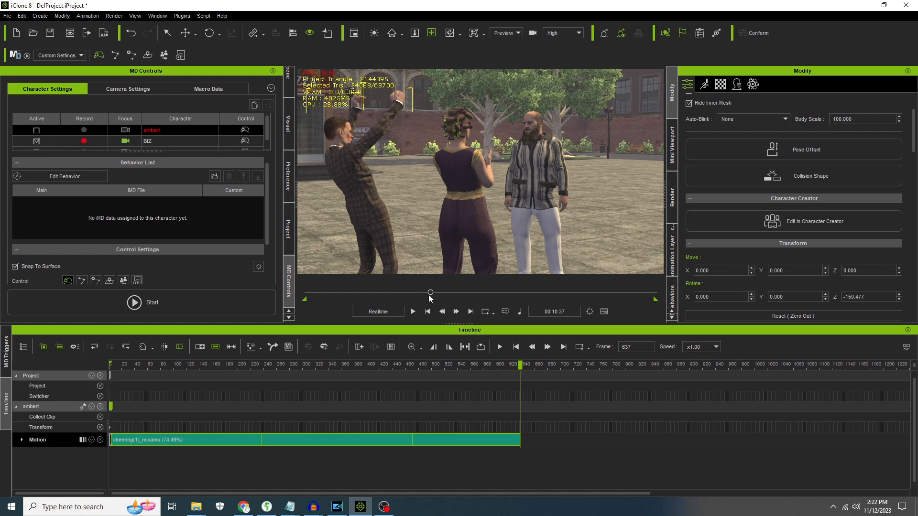
pyautogui.click(427, 311)
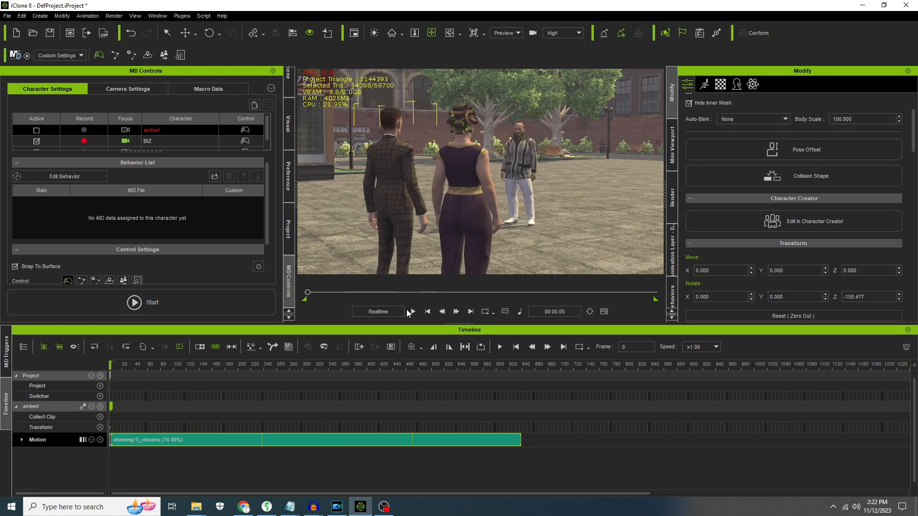
pyautogui.moveTo(446, 159); pyautogui.dragTo(399, 164, button='right')
pyautogui.moveTo(399, 164); pyautogui.dragTo(379, 141, button='middle')
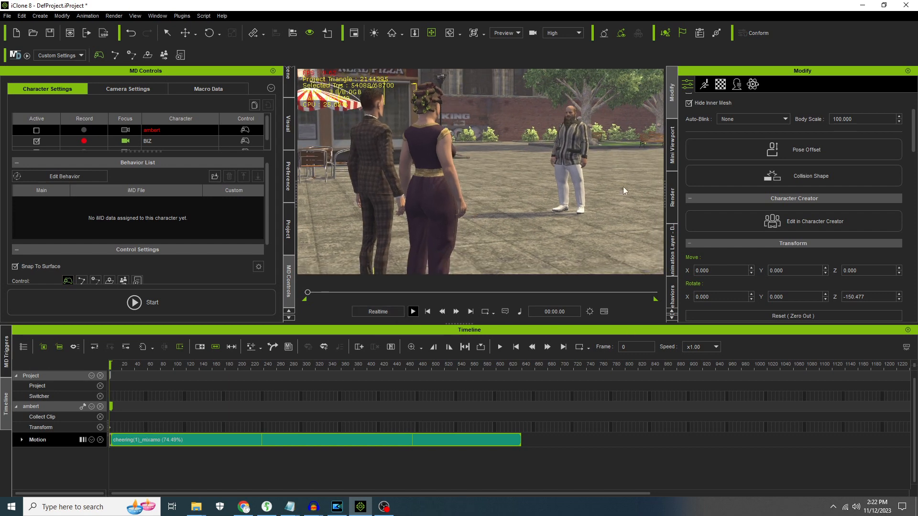
pyautogui.press('space')
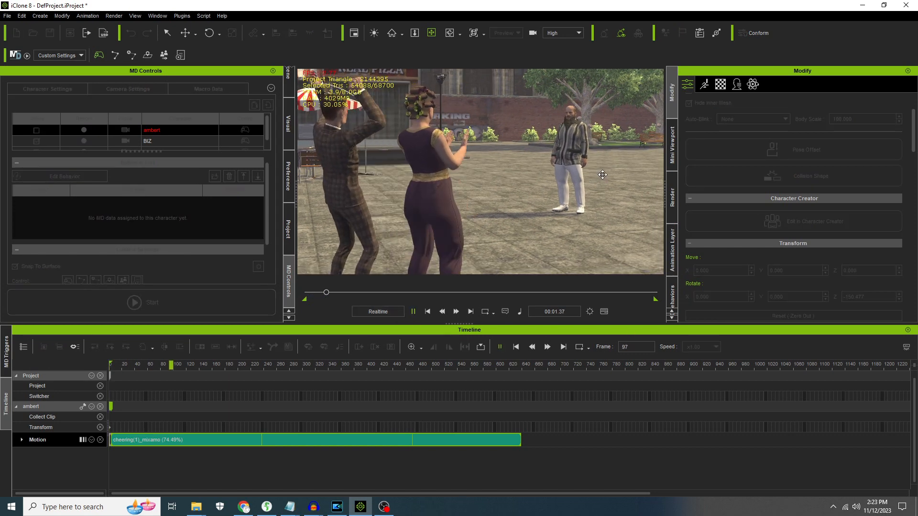